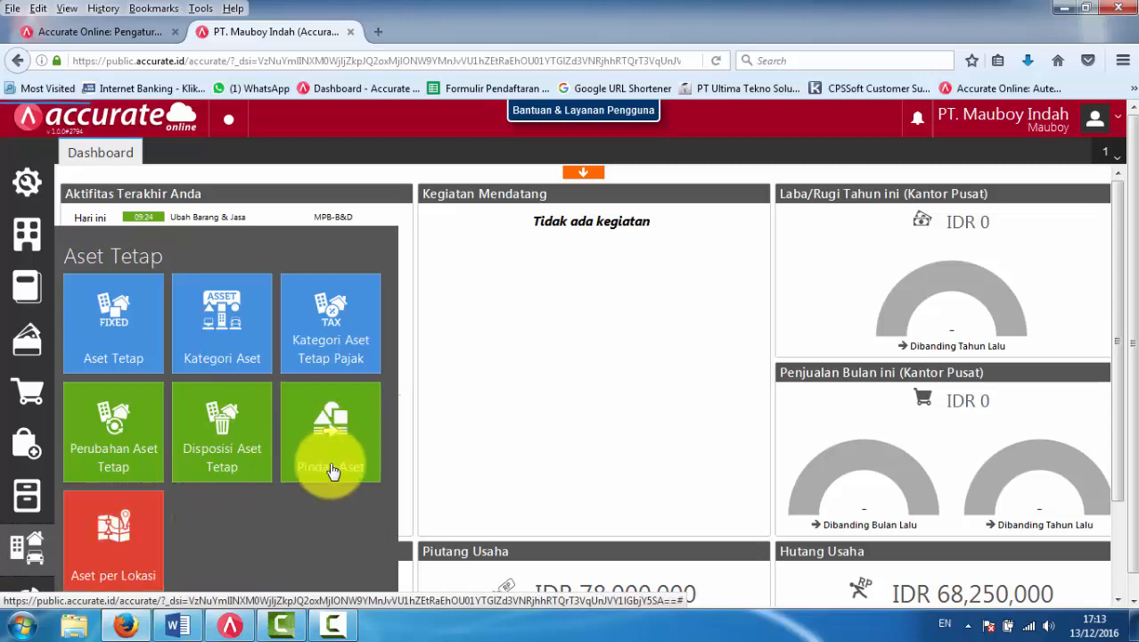
Open the Aset per Lokasi report and list the locations of asset KD.003 (Toyota Avanza) as of 13/12/2016.
left_click(123, 542)
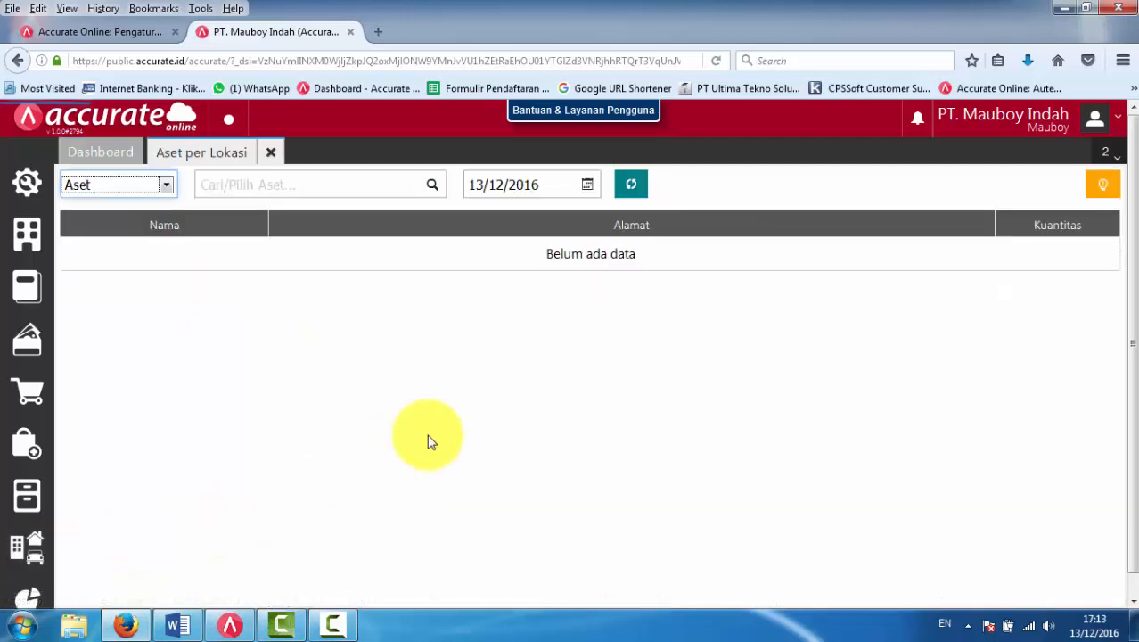
left_click(165, 186)
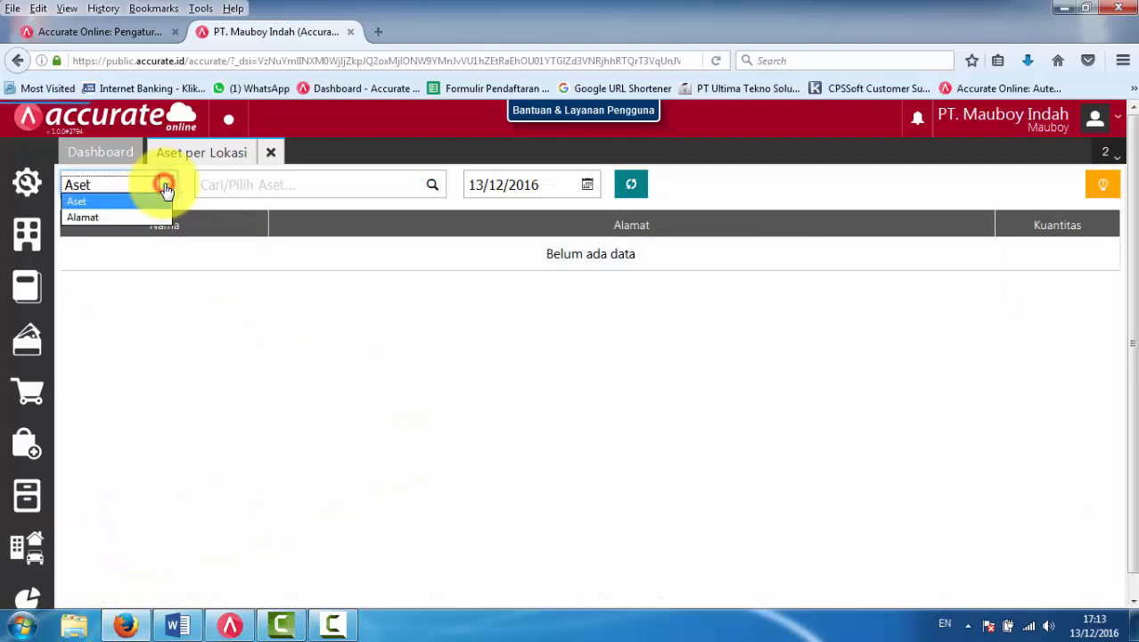
left_click(436, 188)
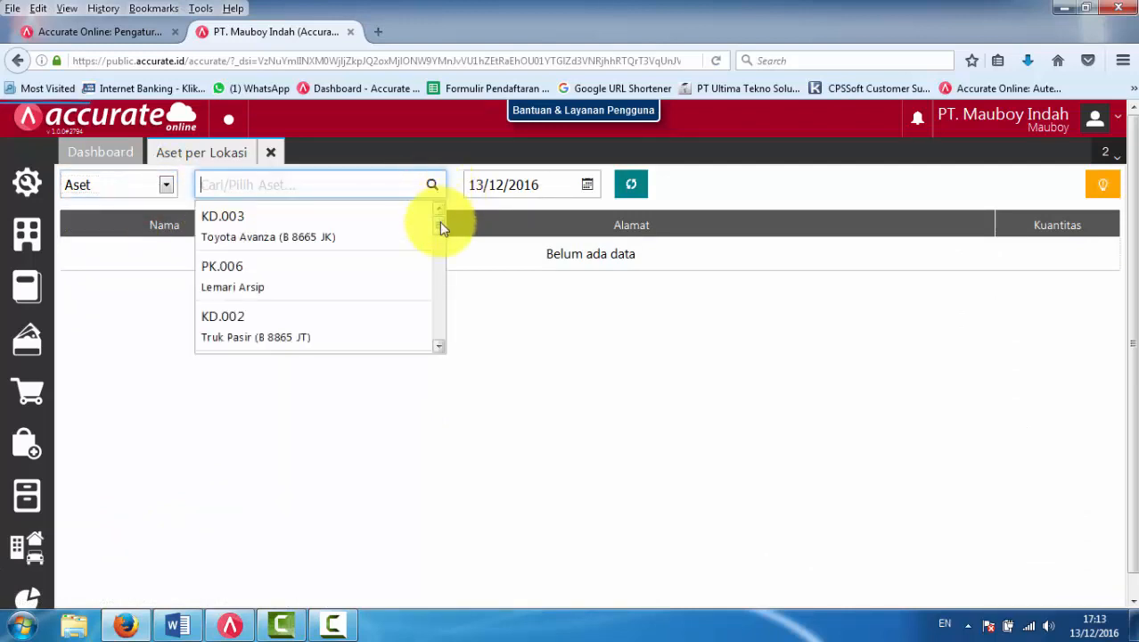
mouse_move(440, 228)
left_mouse_down()
mouse_move(442, 241)
mouse_move(441, 217)
left_mouse_up()
left_click(268, 234)
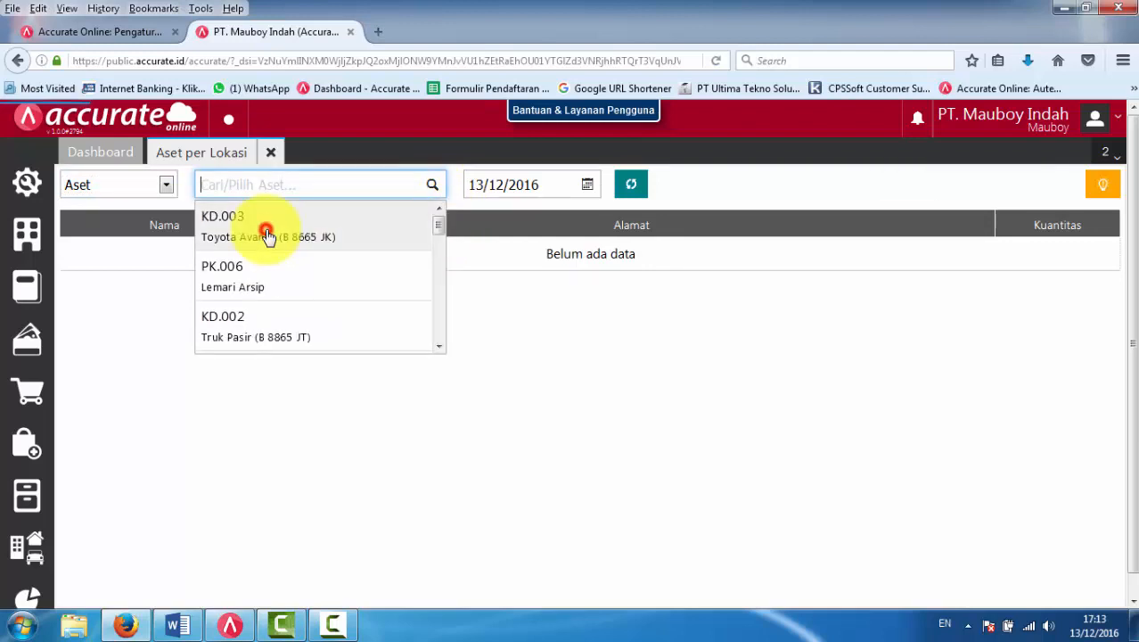
left_click(631, 187)
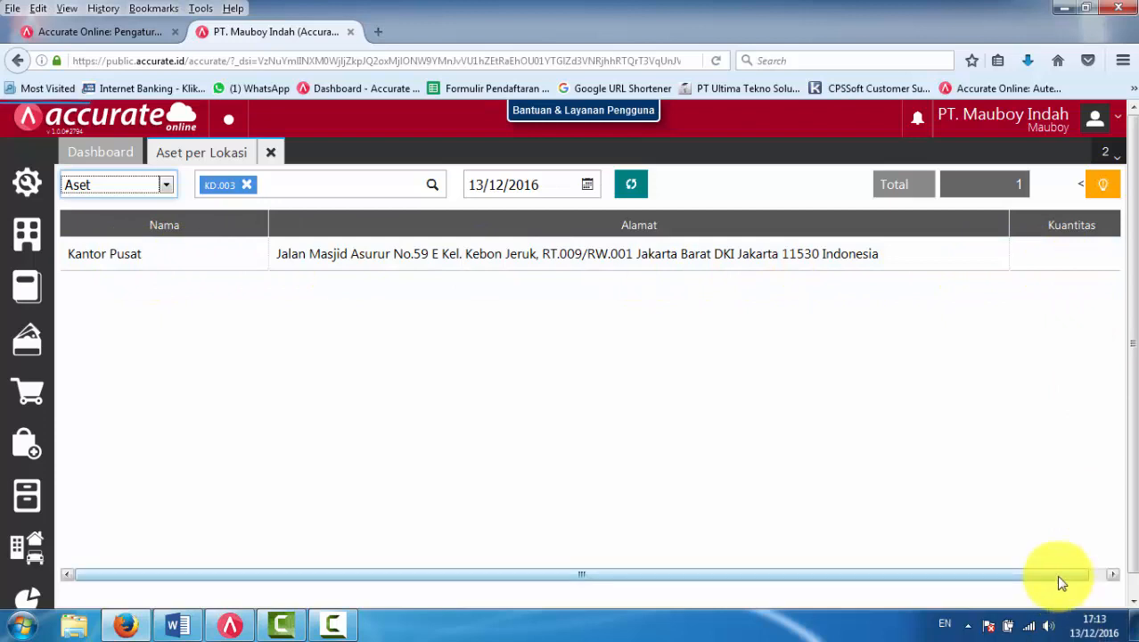
mouse_move(1061, 579)
left_mouse_down()
mouse_move(1097, 576)
mouse_move(1078, 573)
left_mouse_up()
Show the locations and quantity of asset PT.002 (Rak Display) as of 13/12/2016.
left_click(433, 185)
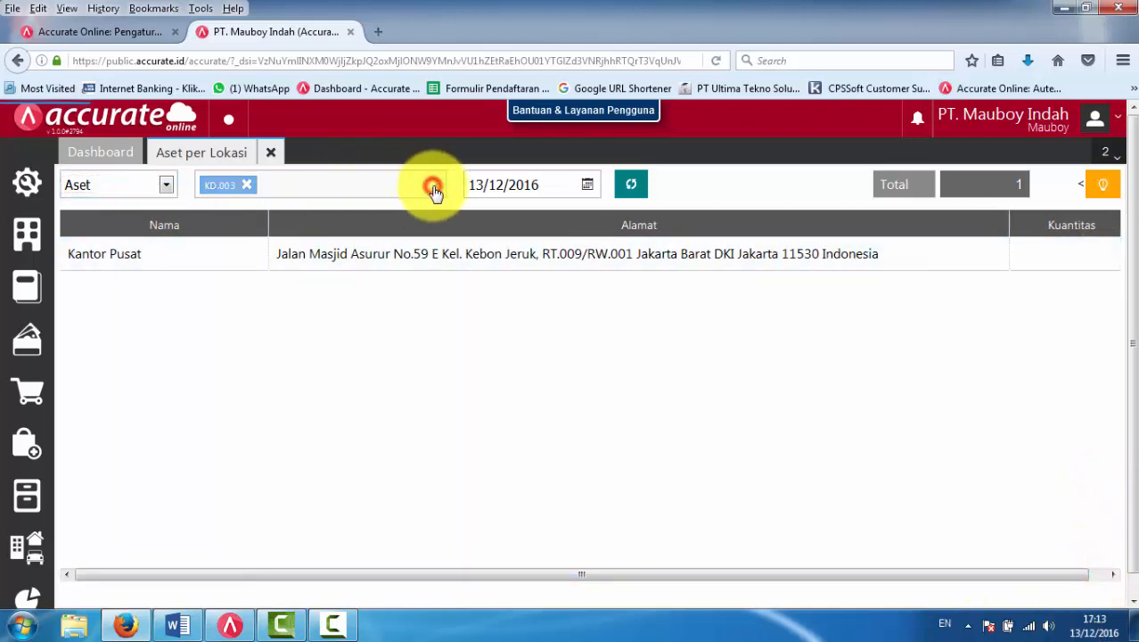
scroll(259, 320, "down", 5)
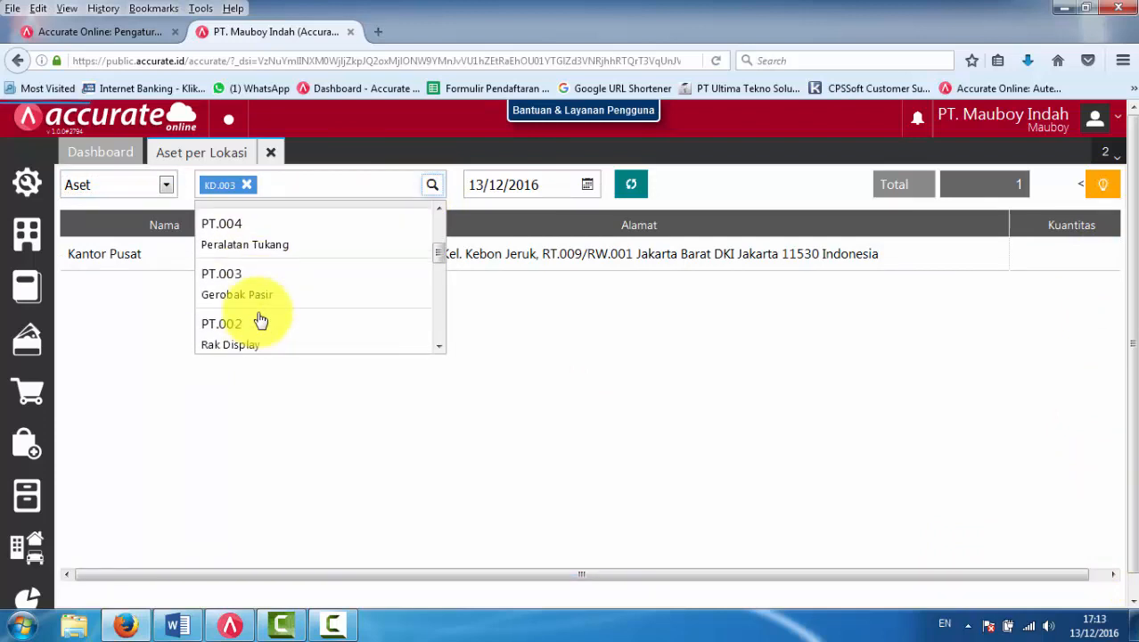
left_click(250, 272)
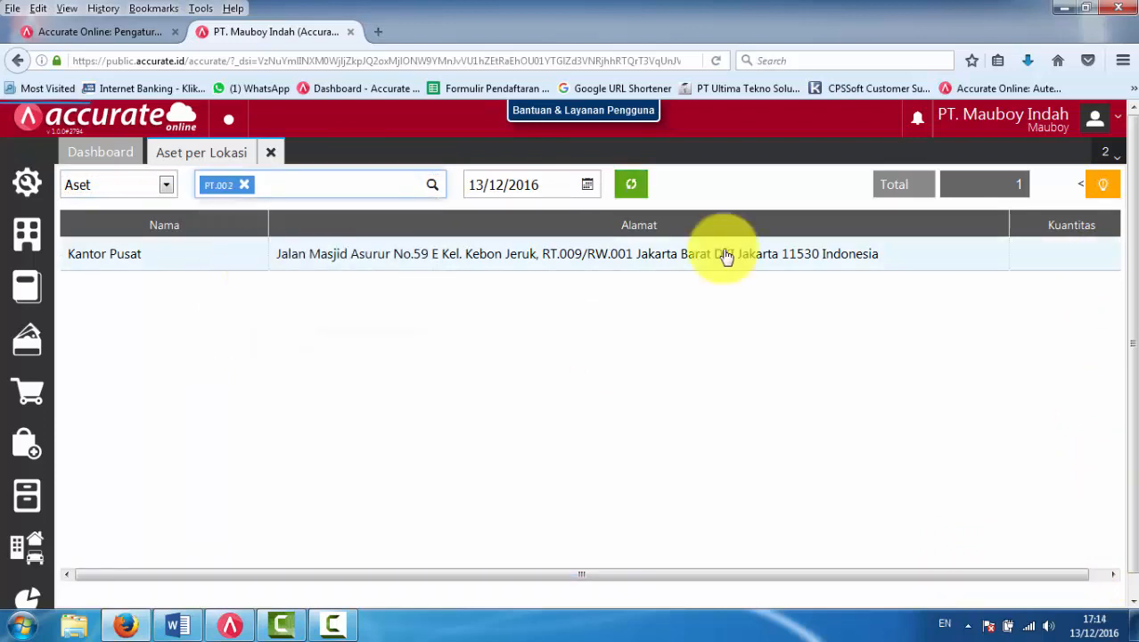
left_click(634, 184)
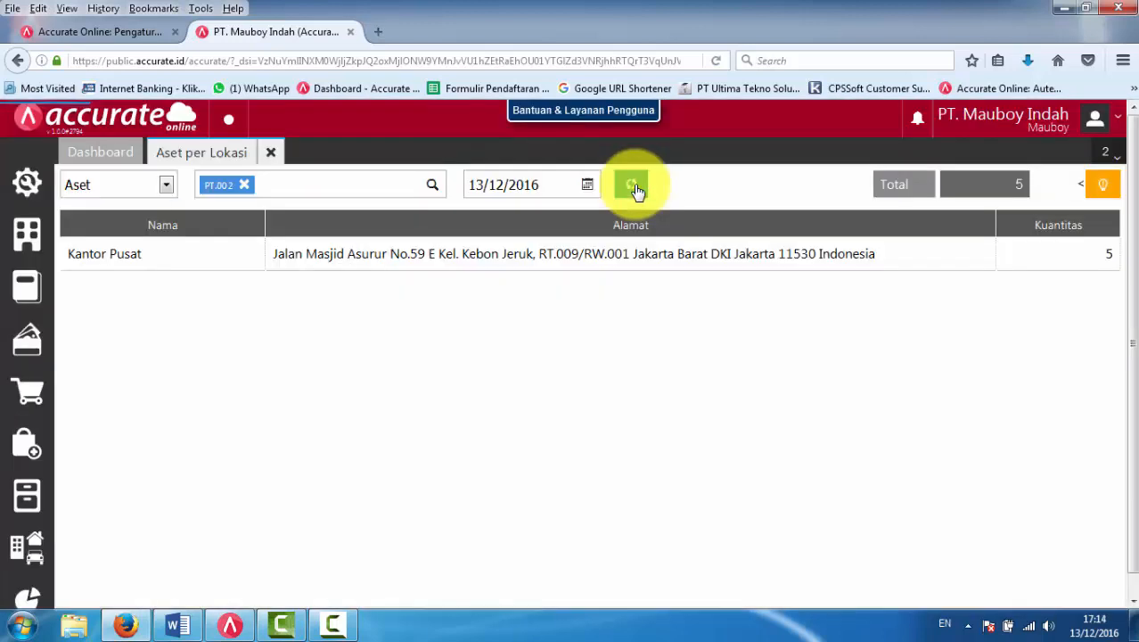
left_click(547, 185)
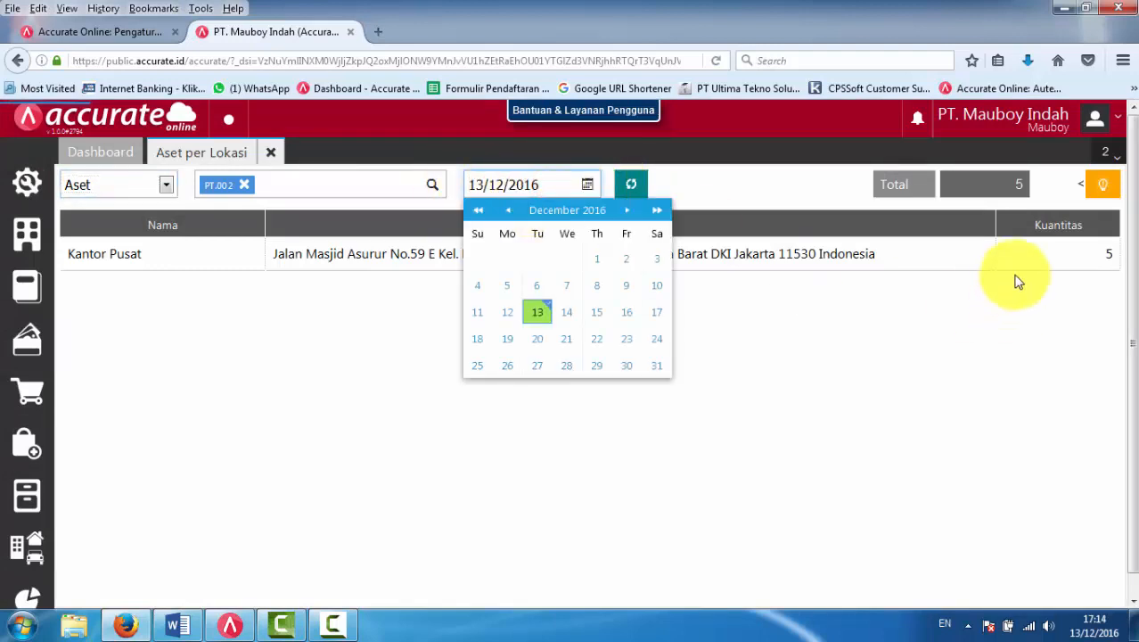
left_click(1085, 378)
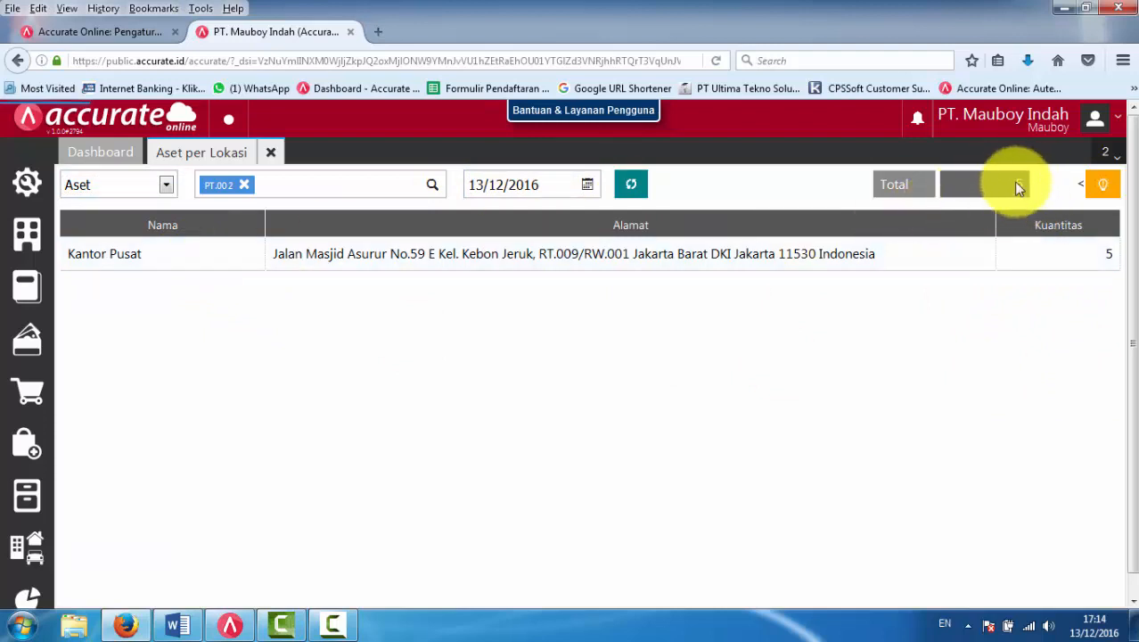
Switch the report to Alamat, list the assets at Kantor Pusat, and review their names and quantities.
left_click(166, 187)
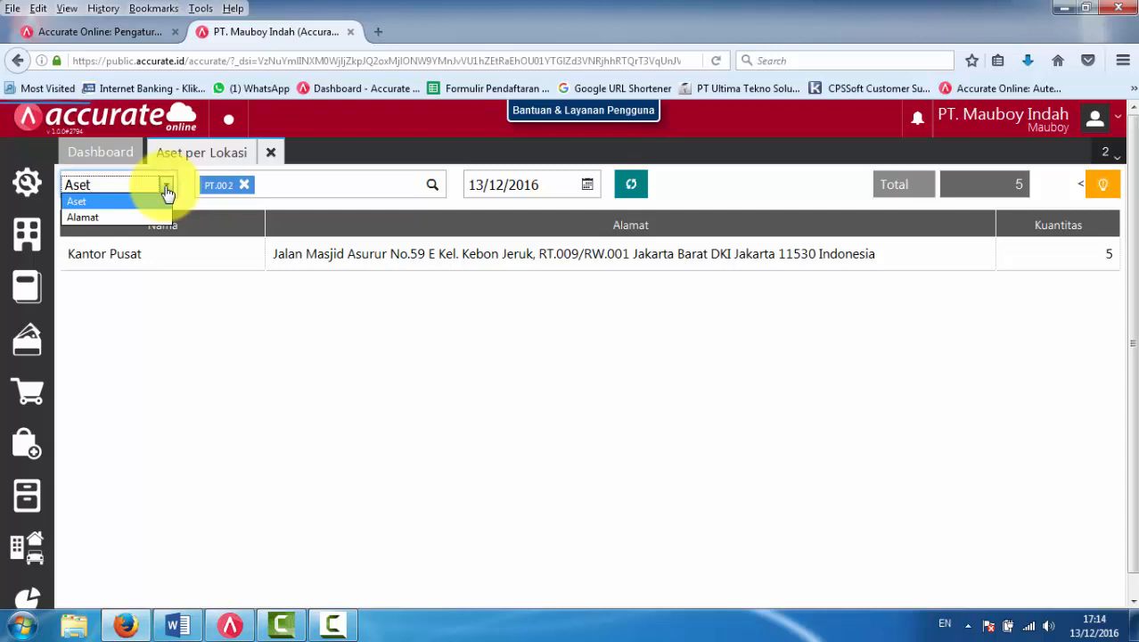
left_click(131, 221)
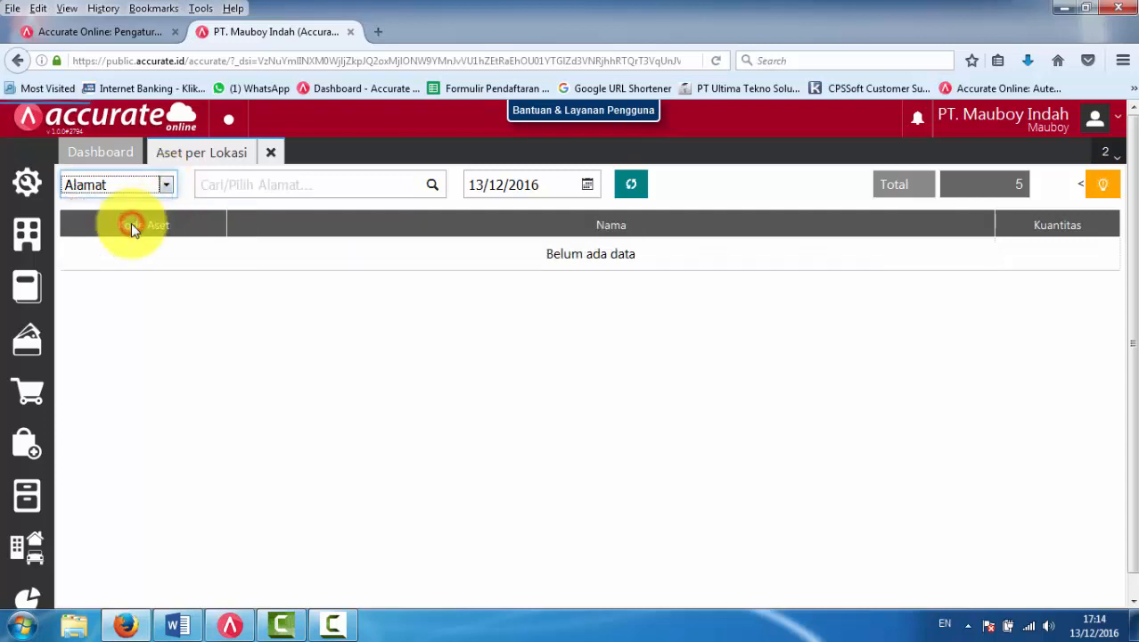
left_click(432, 187)
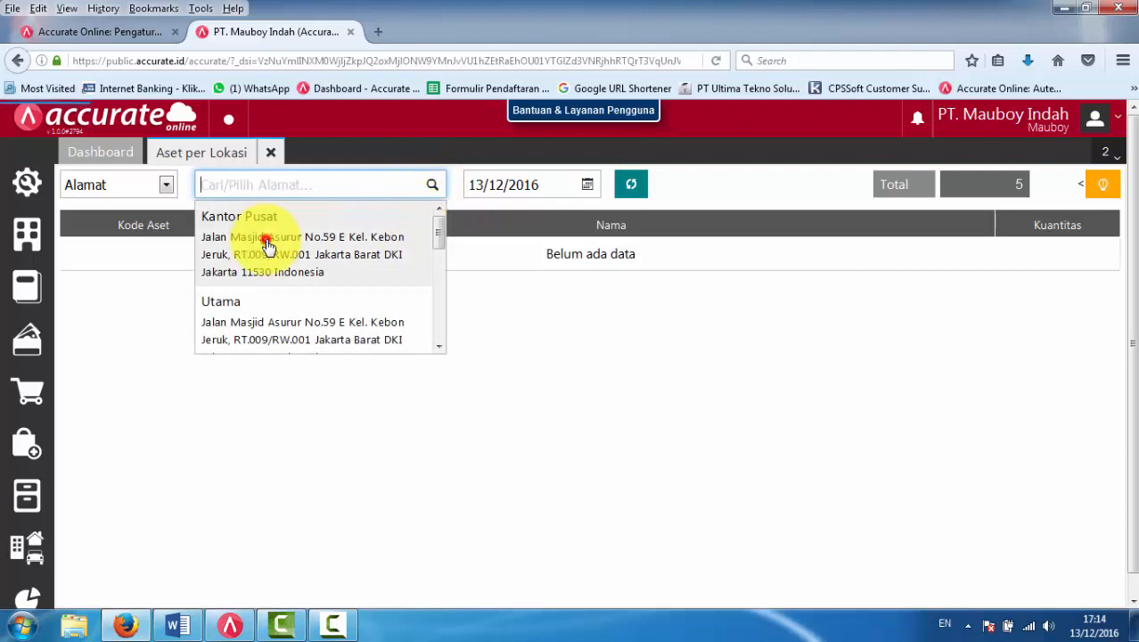
left_click(268, 245)
left_click(630, 184)
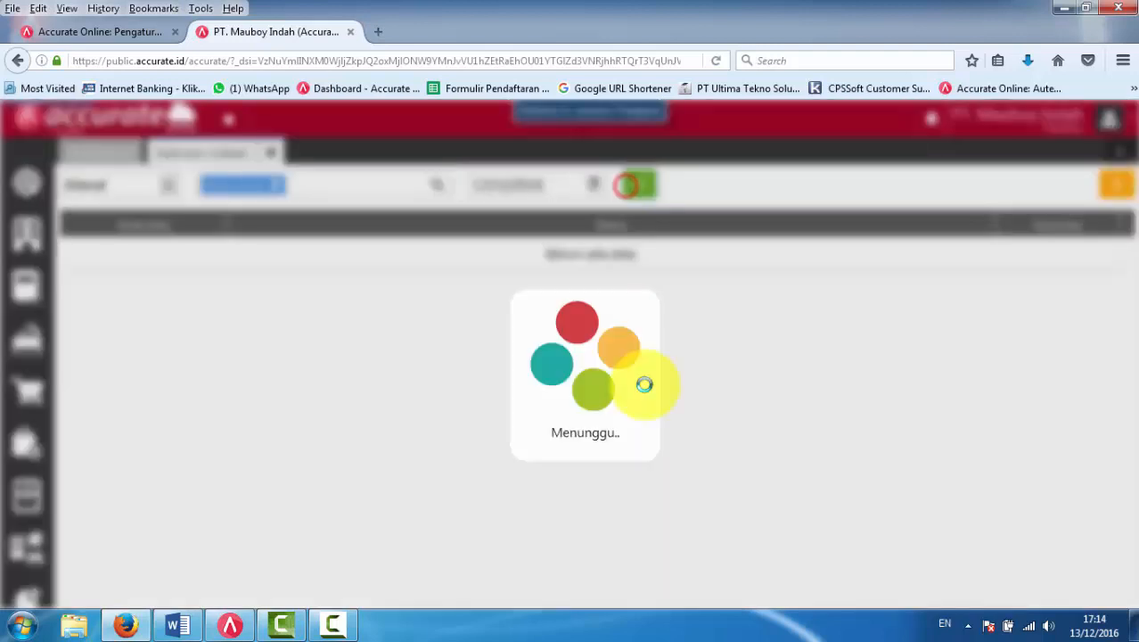
scroll(307, 403, "down", 4)
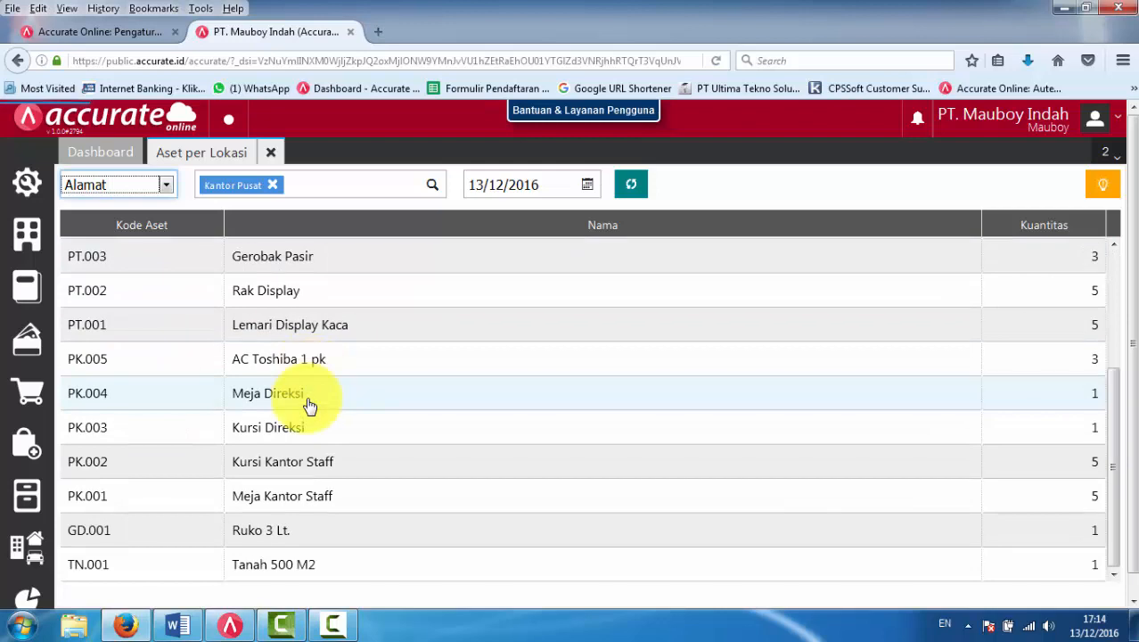
scroll(308, 403, "up", 4)
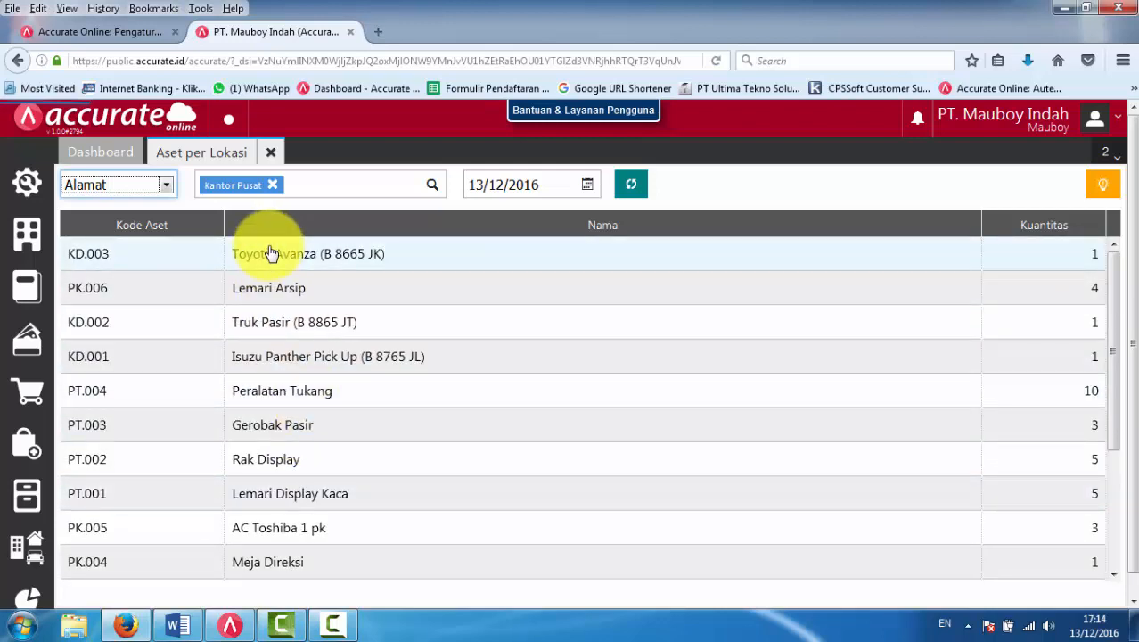
scroll(285, 405, "down", 3)
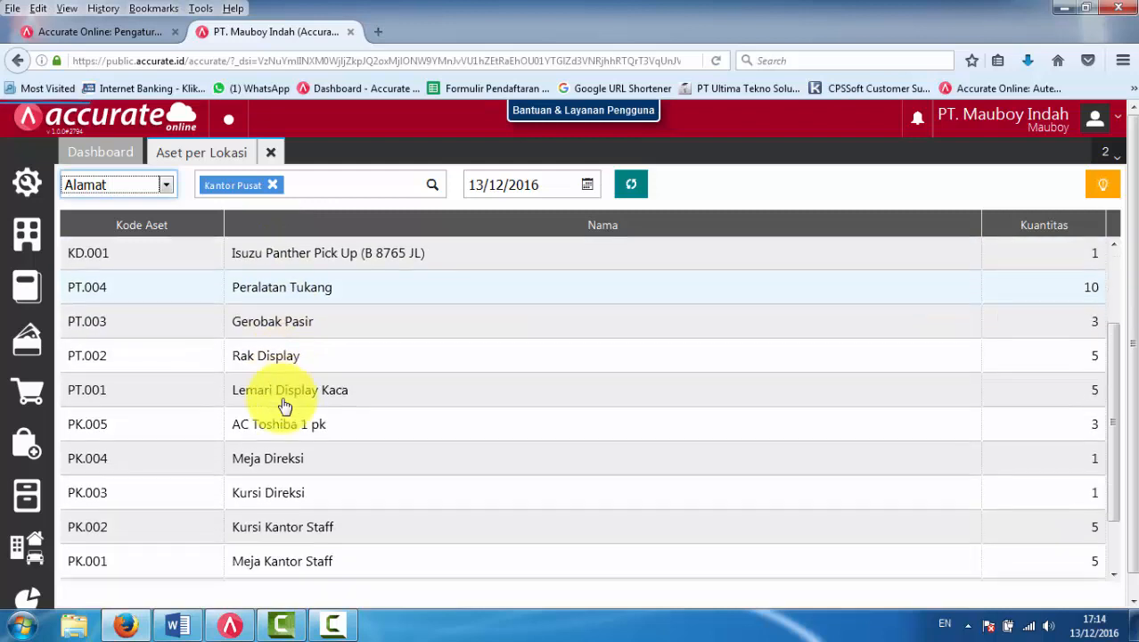
scroll(284, 405, "down", 2)
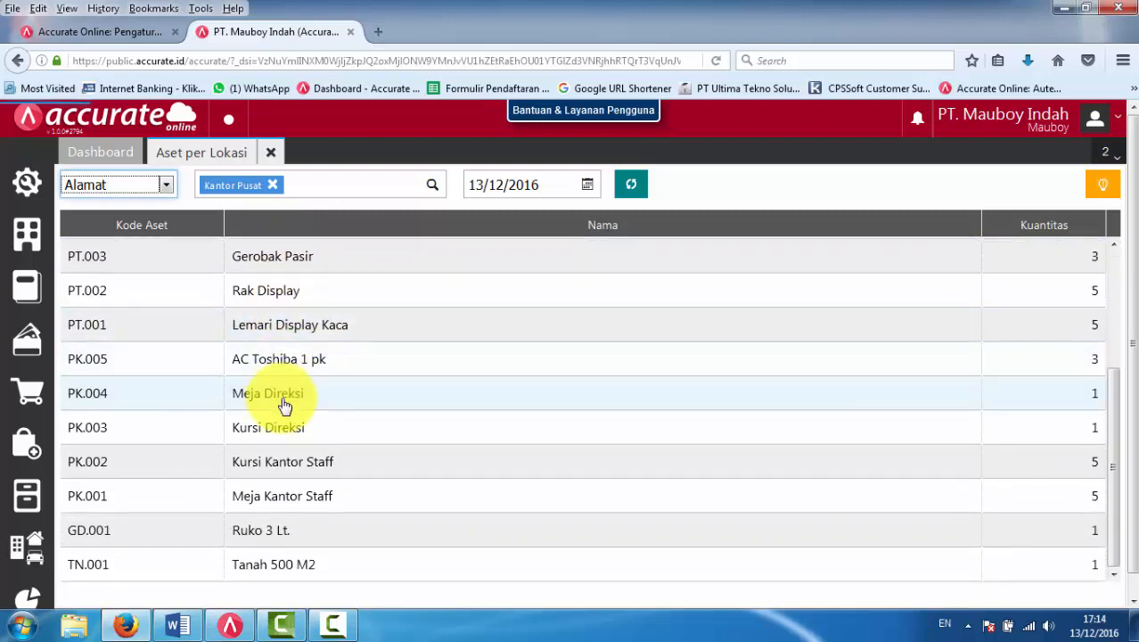
scroll(285, 405, "up", 5)
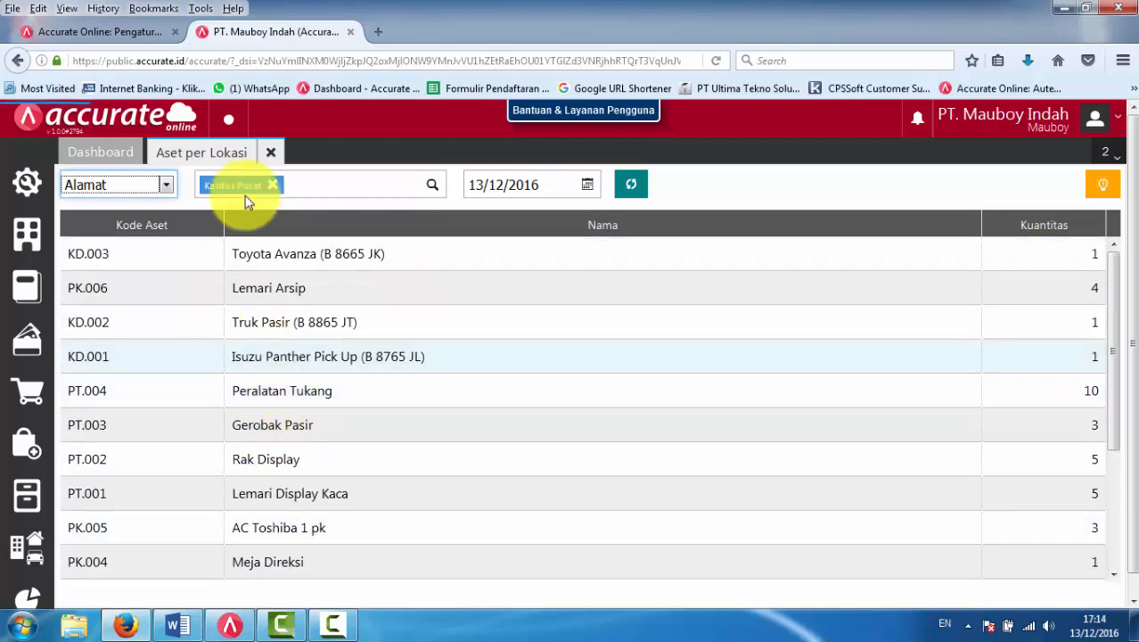
List the assets at Jakarta Timur instead of Kantor Pusat, and close the Aset per Lokasi report.
left_click(272, 185)
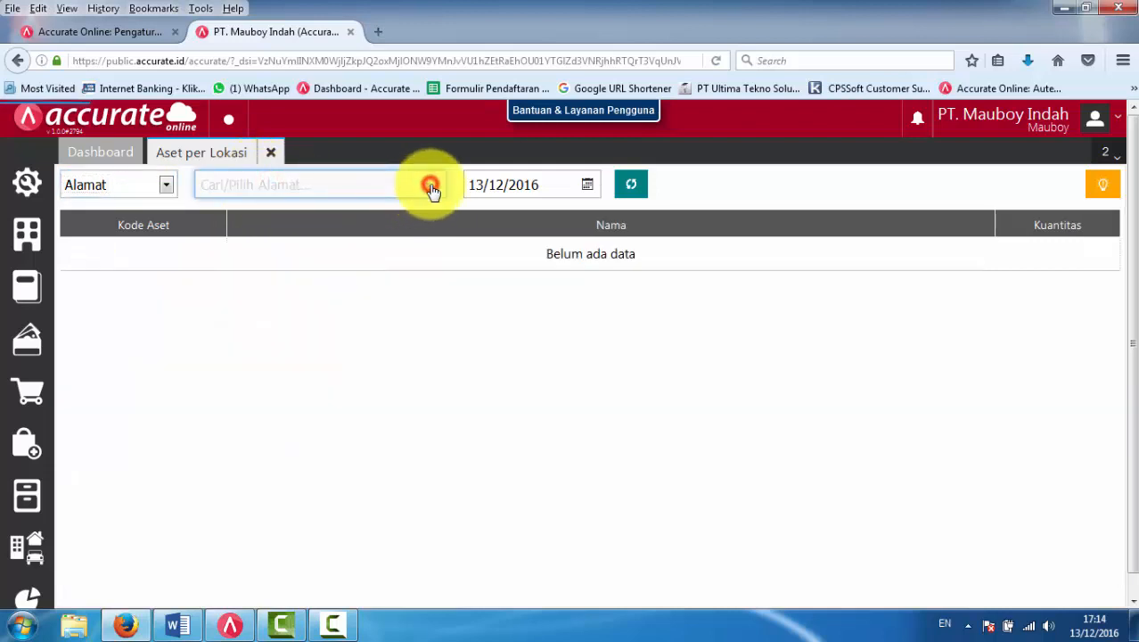
scroll(326, 318, "down", 5)
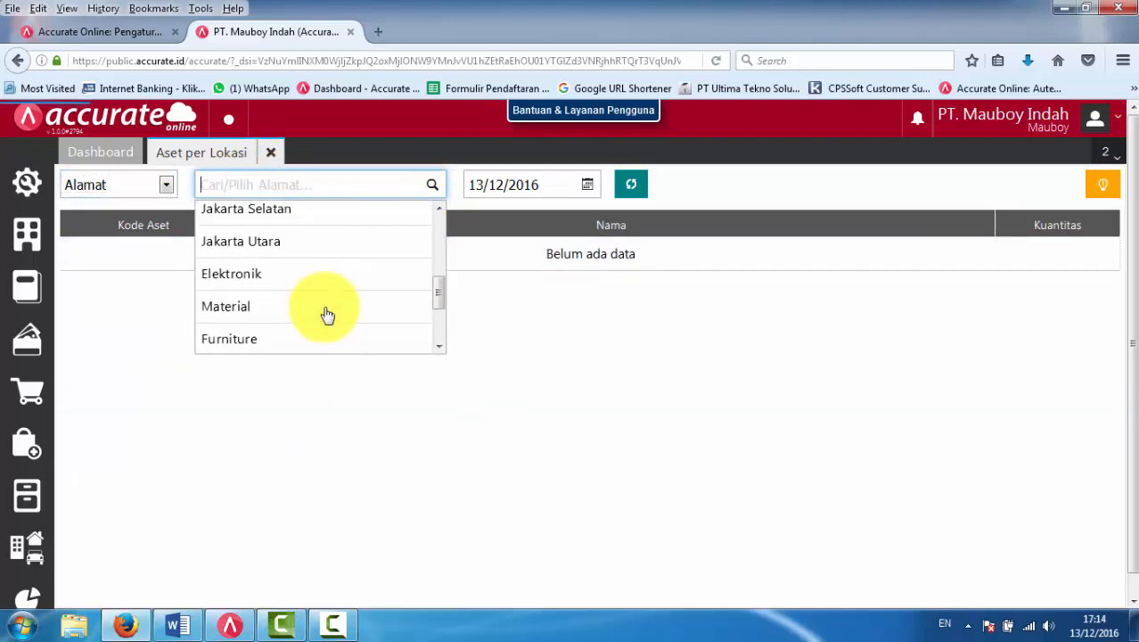
scroll(327, 316, "up", 1)
scroll(323, 314, "up", 2)
left_click(291, 290)
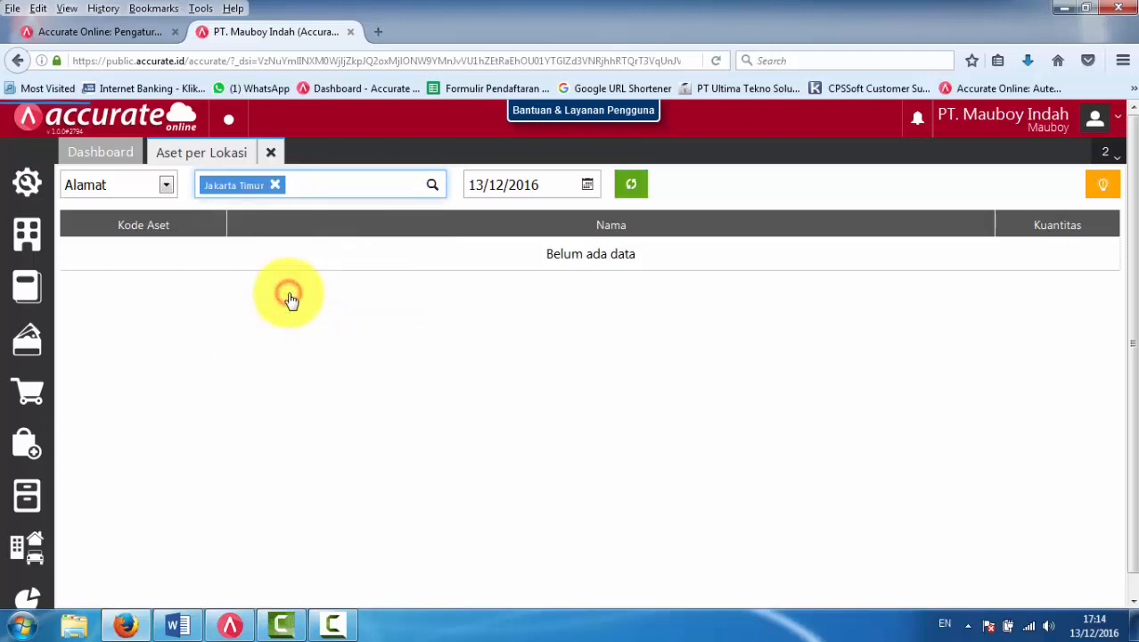
left_click(637, 194)
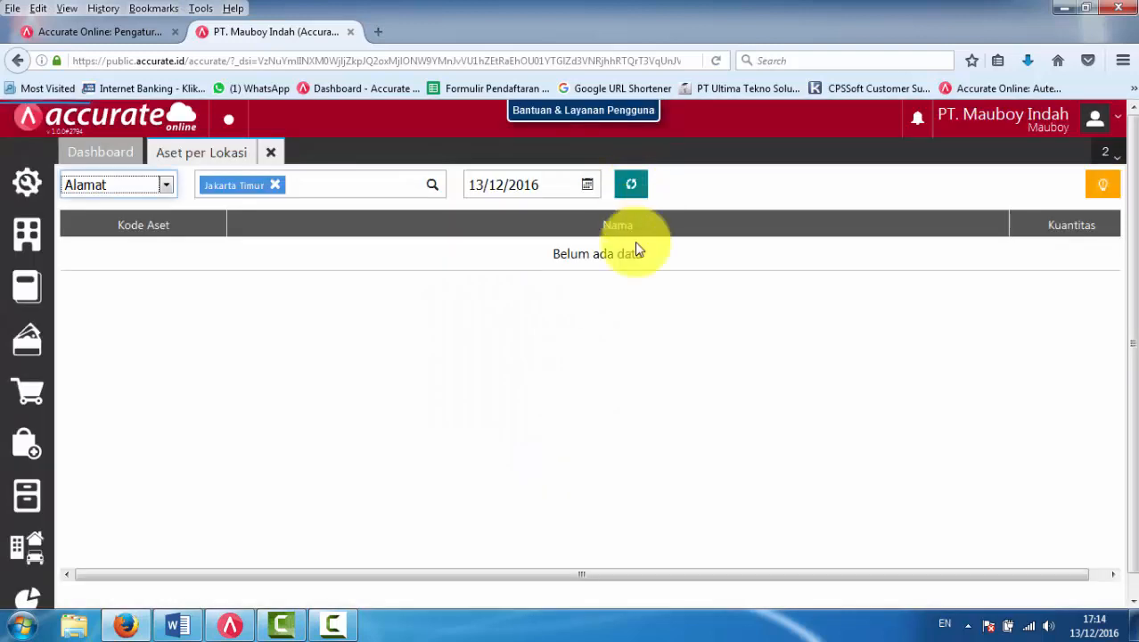
left_click(276, 153)
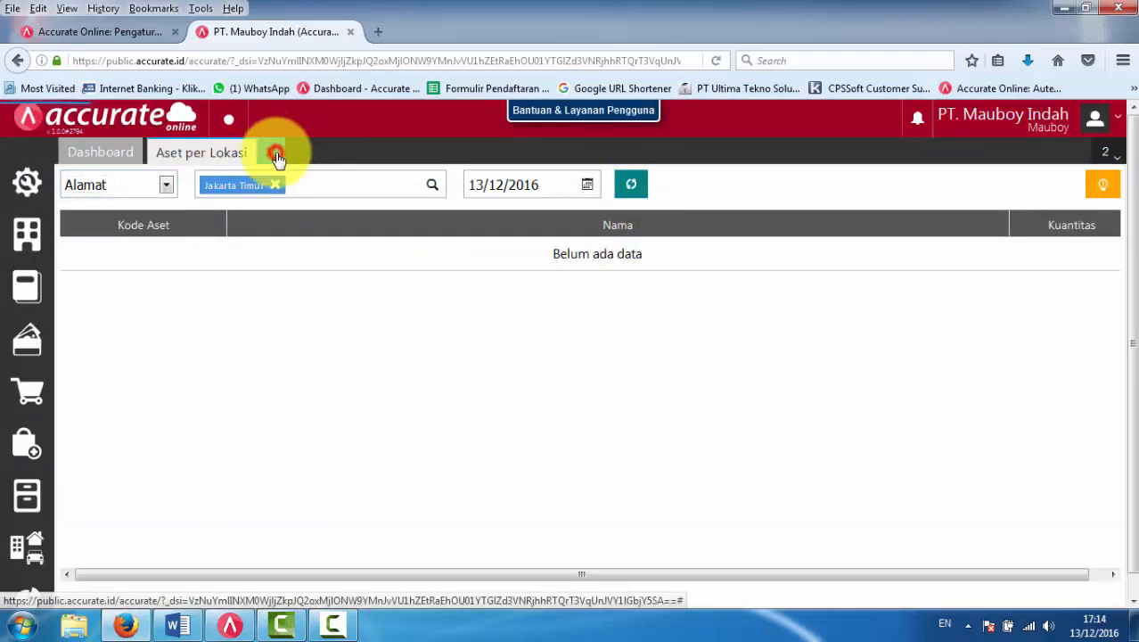
Start a new Pindah Aset record dated 10/01/2016 with Kantor Pusat as Alamat Asal and Jakarta Timur as Alamat Tujuan.
left_click(35, 563)
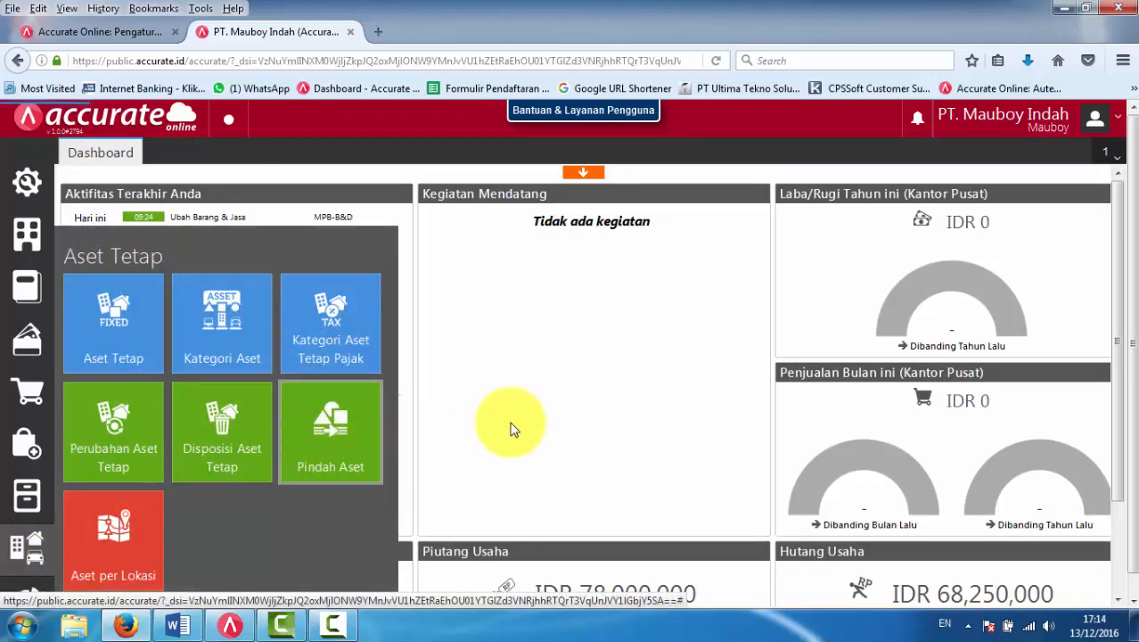
left_click(332, 425)
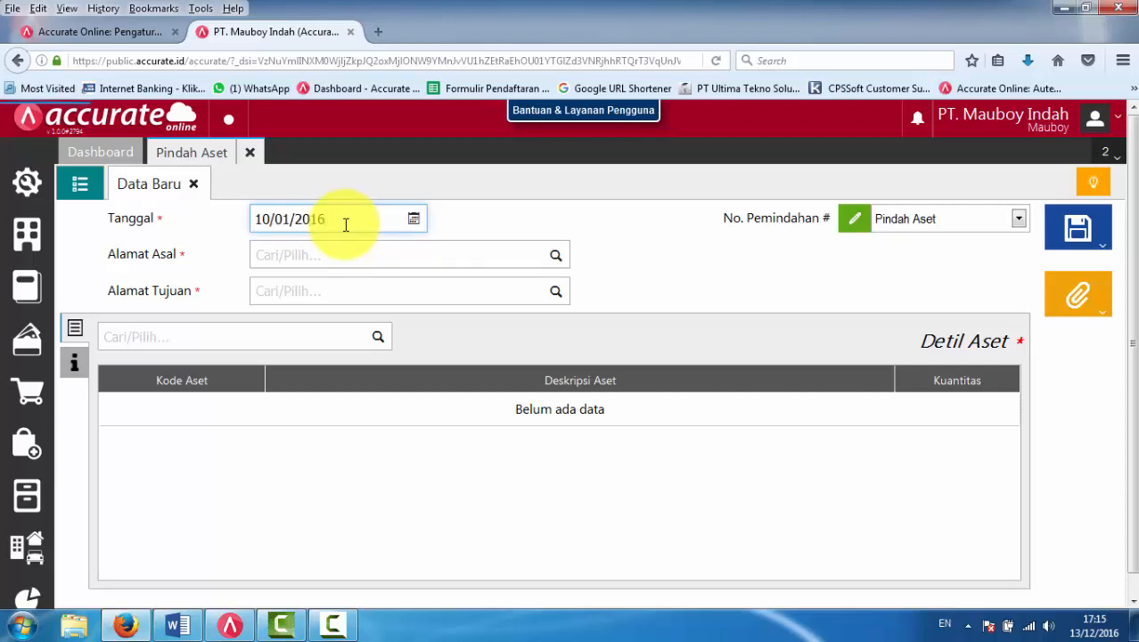
left_click(554, 255)
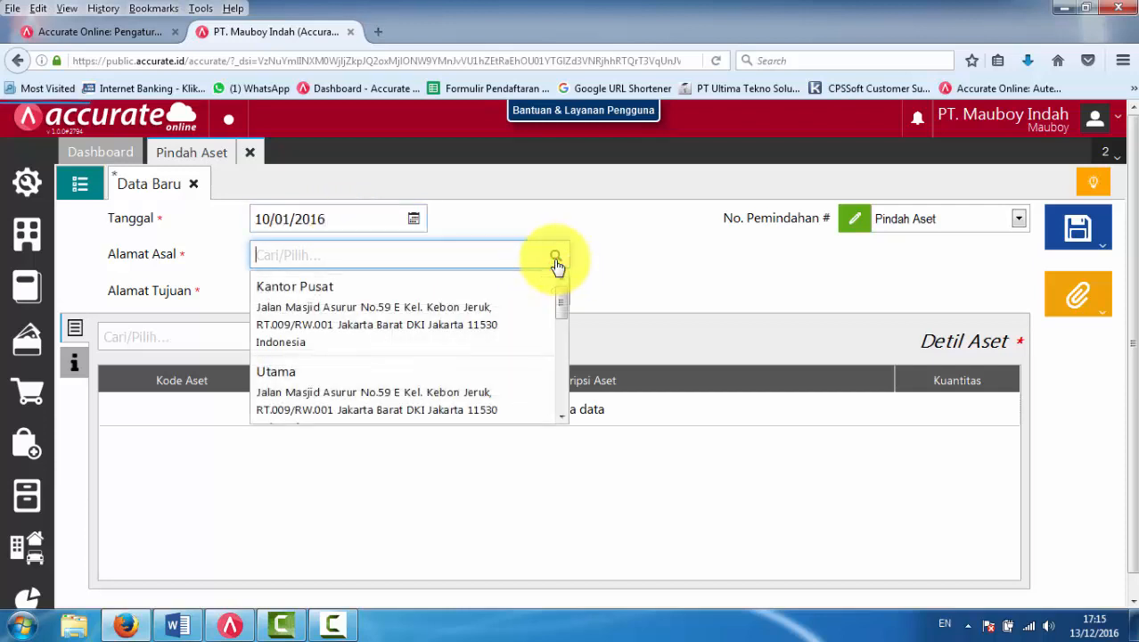
left_click(368, 321)
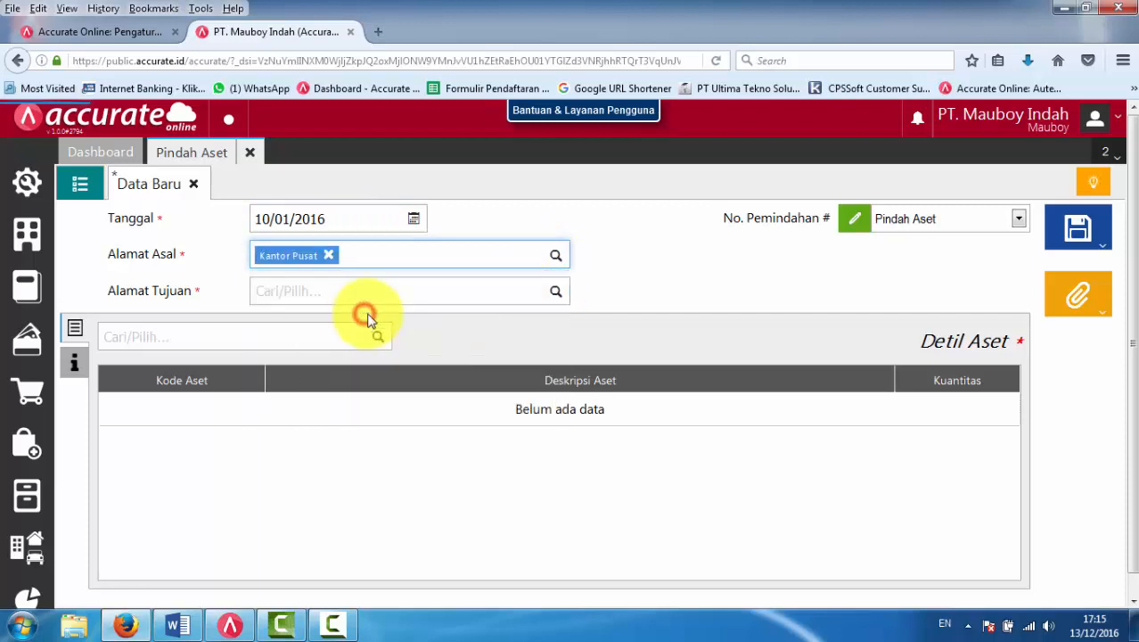
left_click(558, 292)
left_click_drag(564, 336, 567, 376)
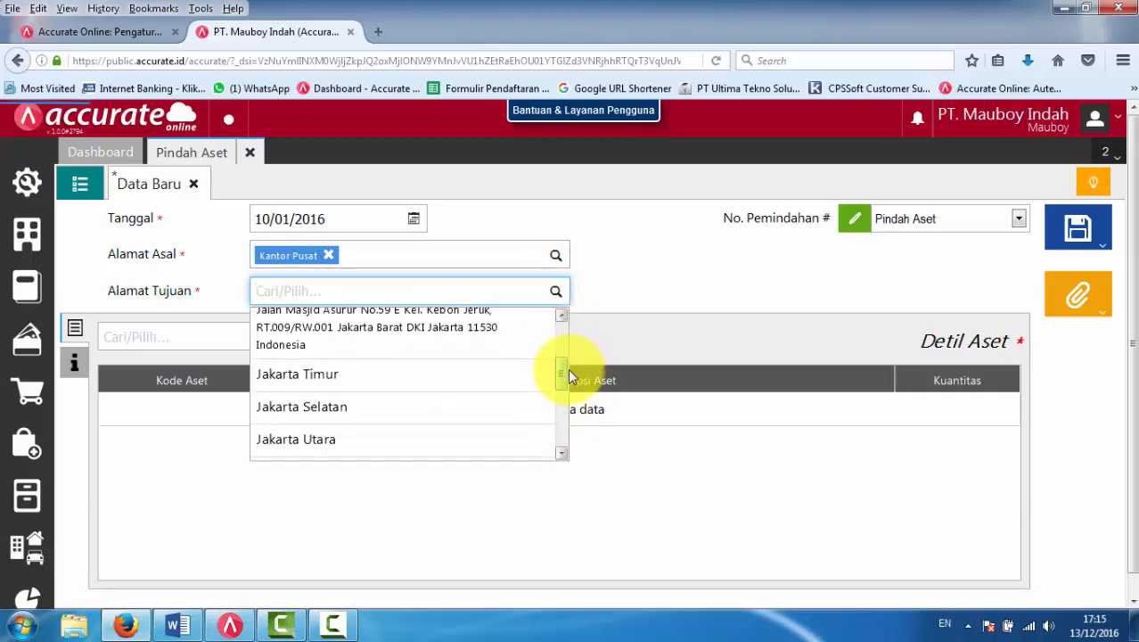
left_click(448, 376)
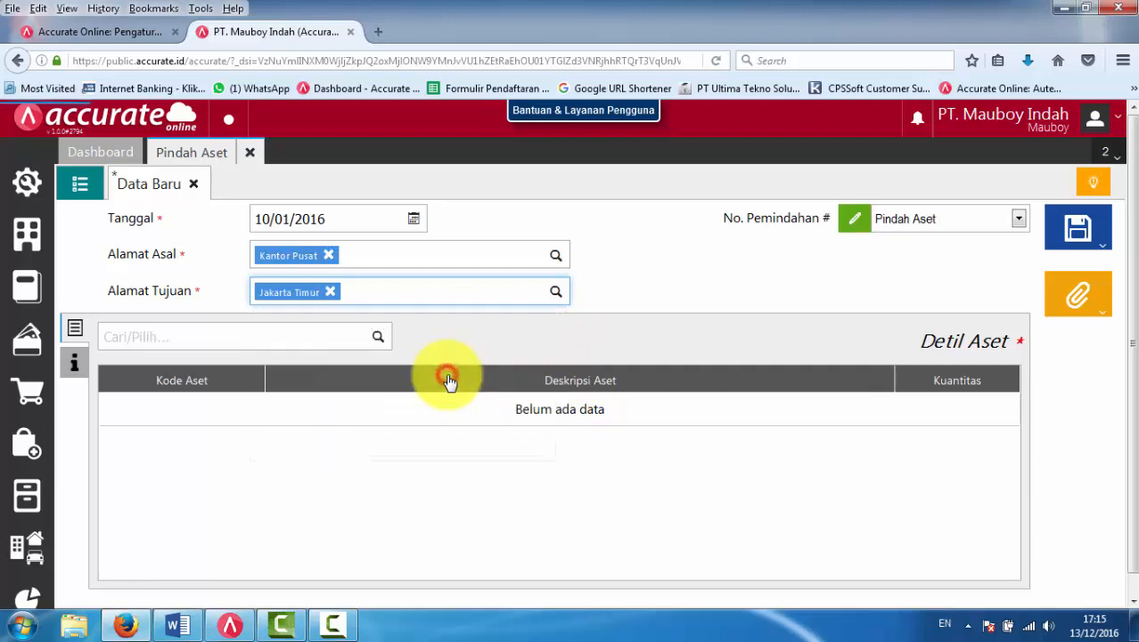
Add asset PT.004 (Peralatan Tukang) to the transfer details with a Kuantitas of 5.
left_click(378, 339)
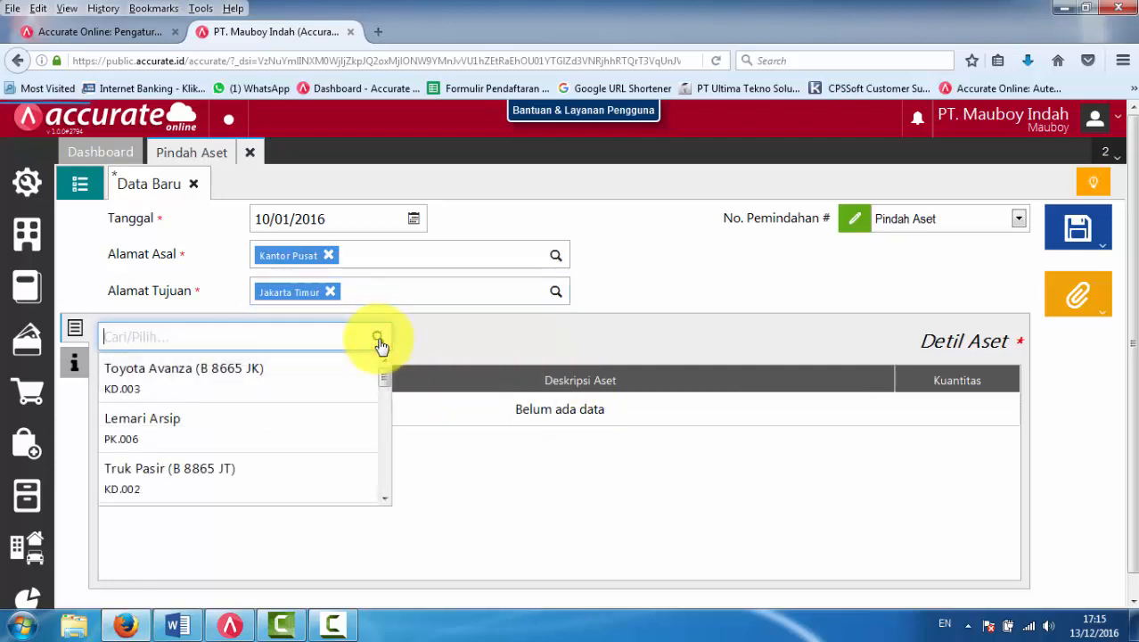
scroll(372, 407, "down", 2)
scroll(373, 407, "down", 1)
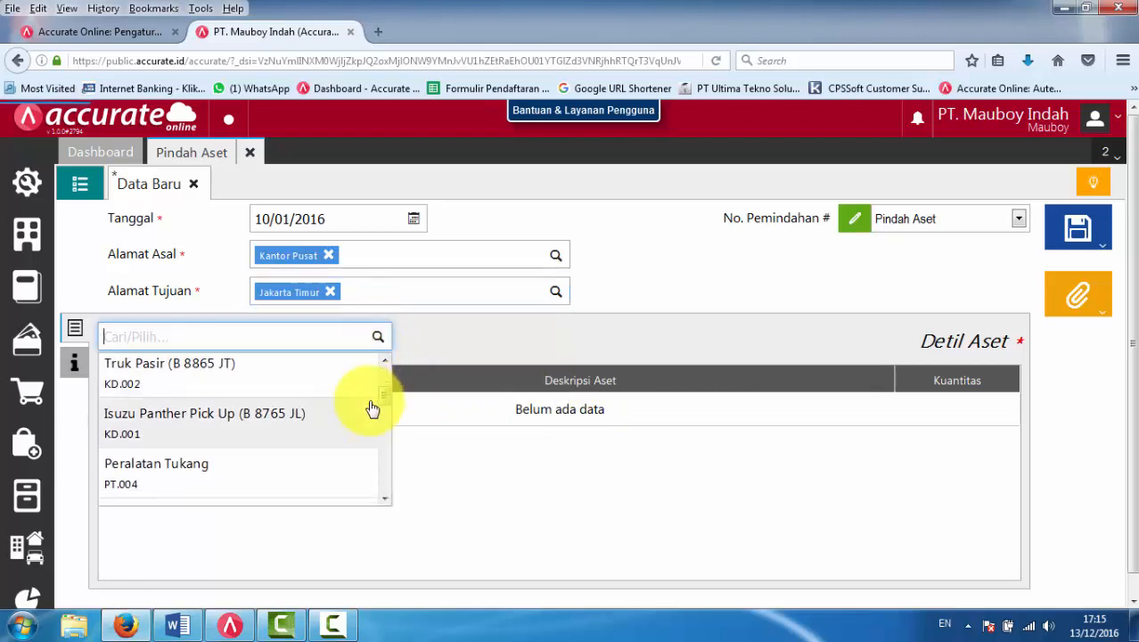
scroll(372, 413, "down", 2)
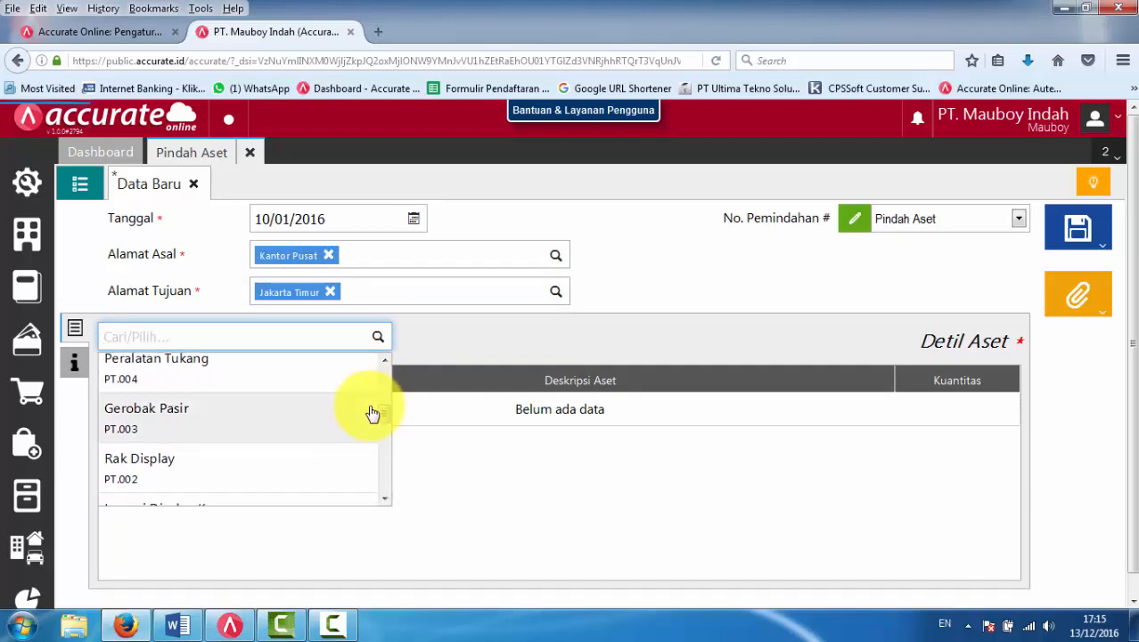
scroll(292, 453, "up", 2)
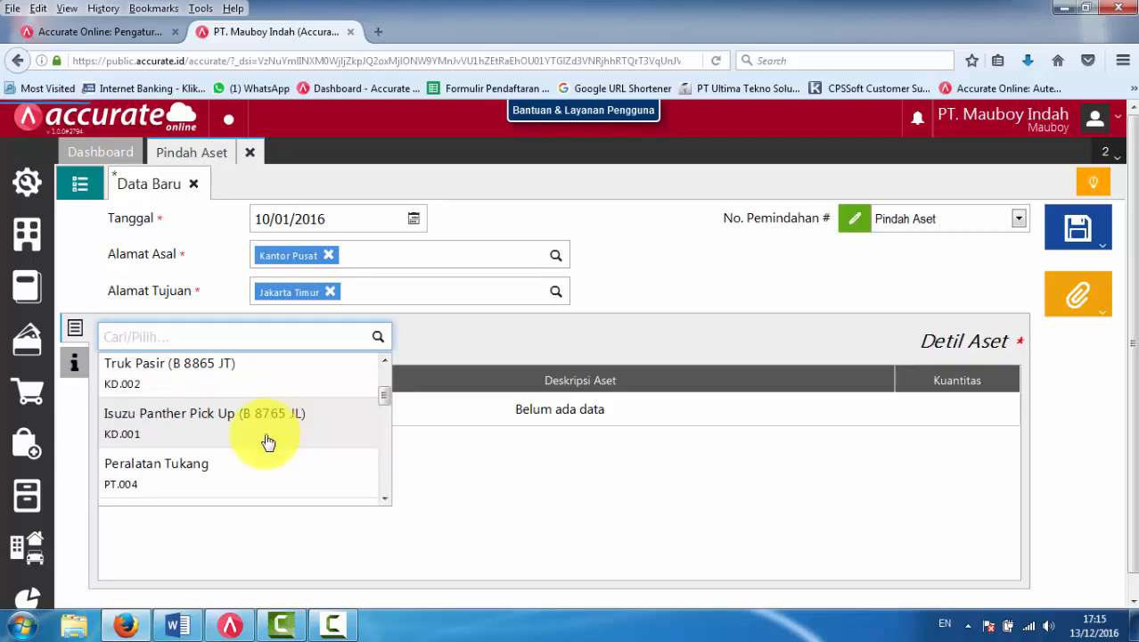
left_click(223, 474)
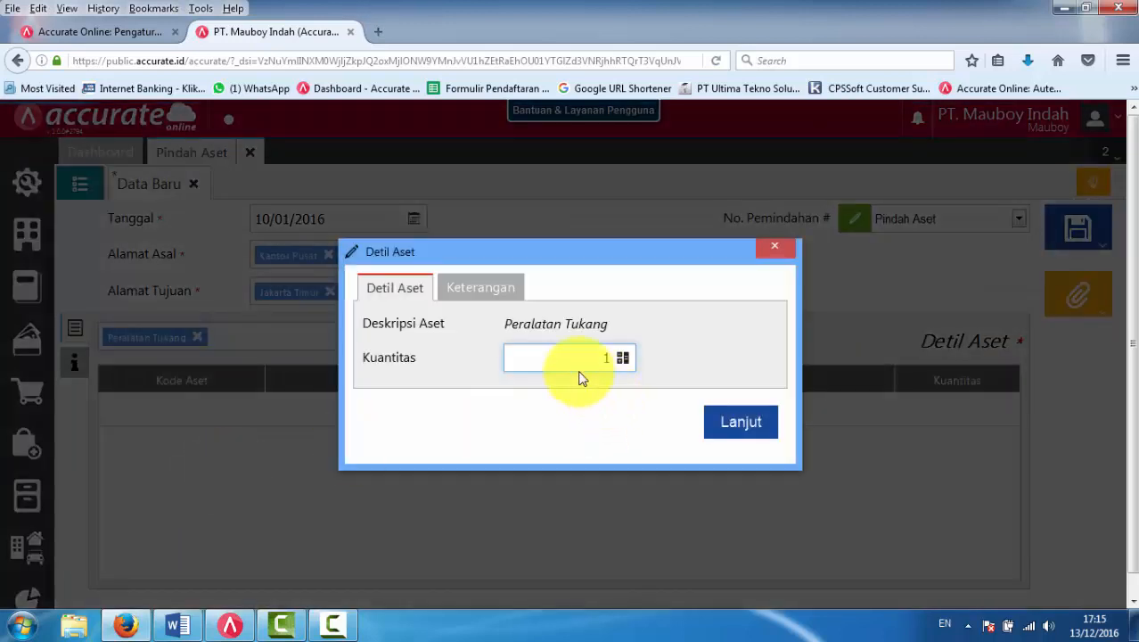
left_click_drag(584, 359, 644, 357)
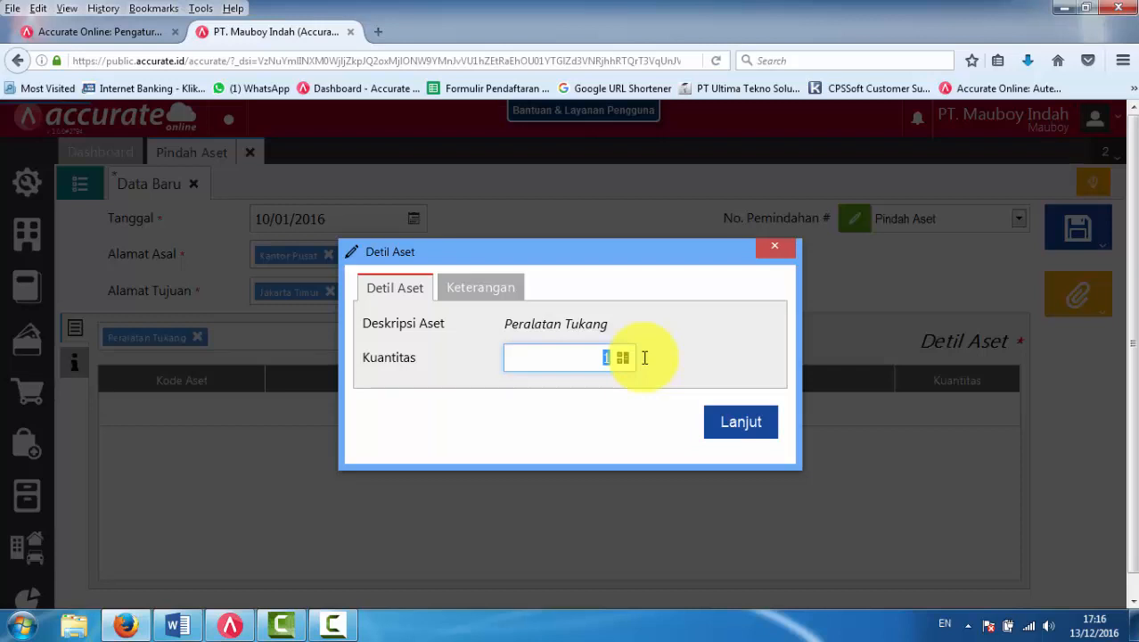
left_click(743, 431)
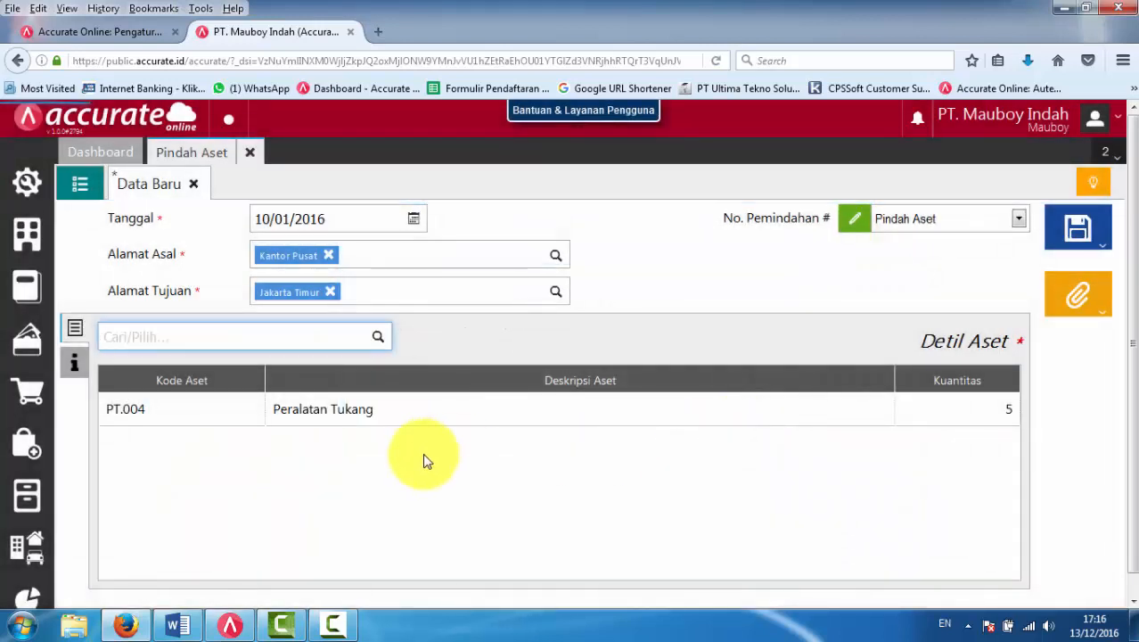
Show the Aset Tetap list and check the total quantity recorded for PT.004 (Peralatan Tukang).
left_click(23, 553)
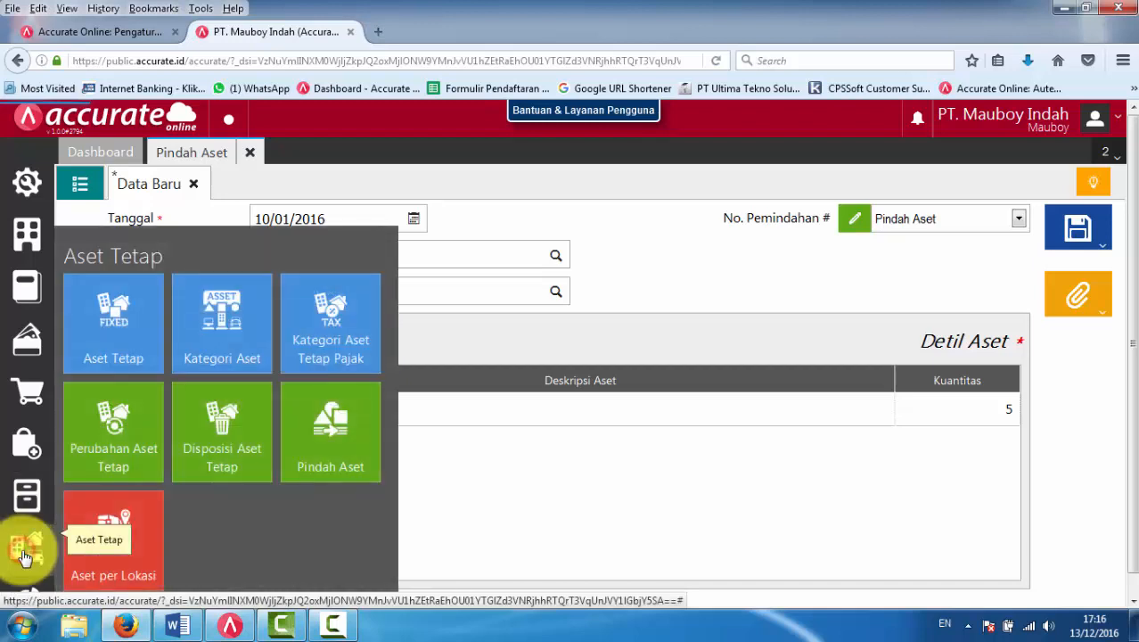
left_click(117, 318)
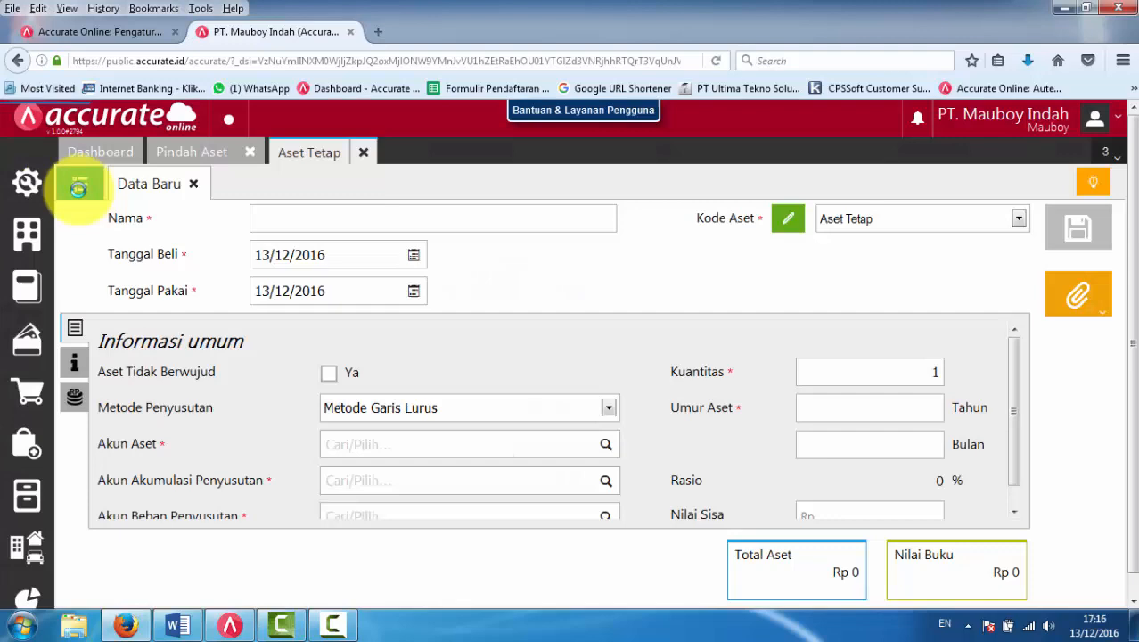
left_click(78, 187)
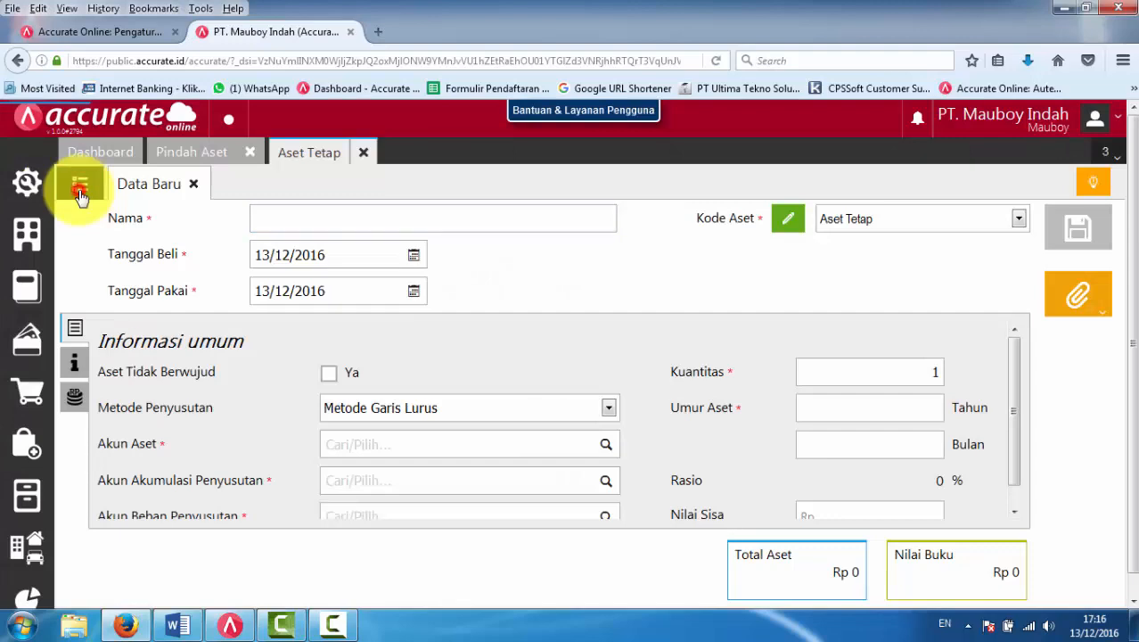
scroll(390, 419, "down", 5)
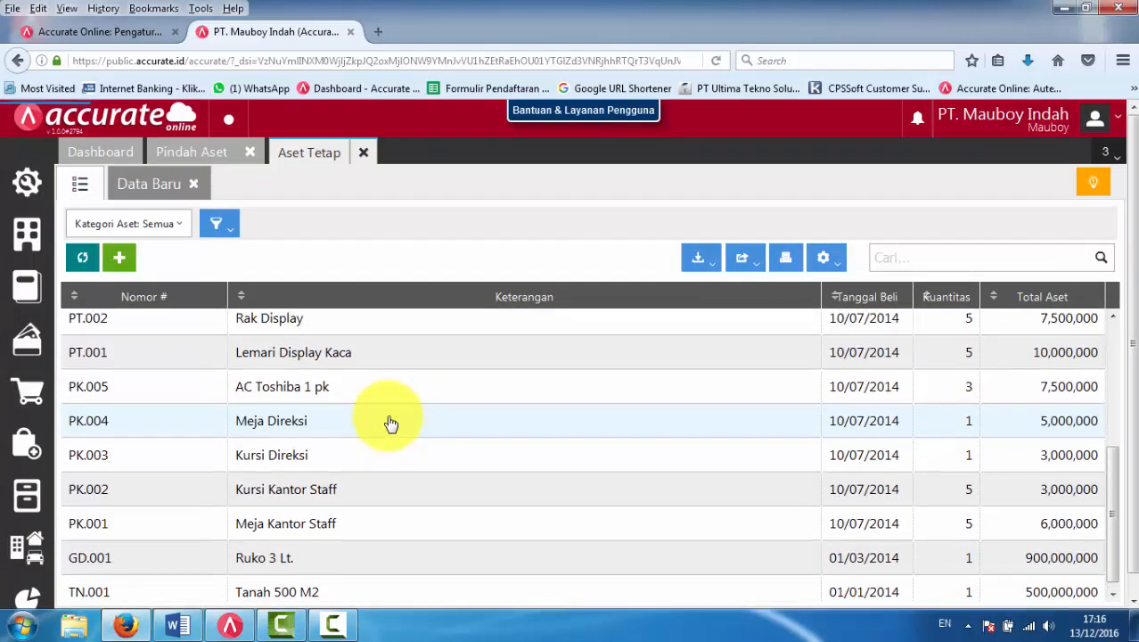
scroll(388, 423, "up", 3)
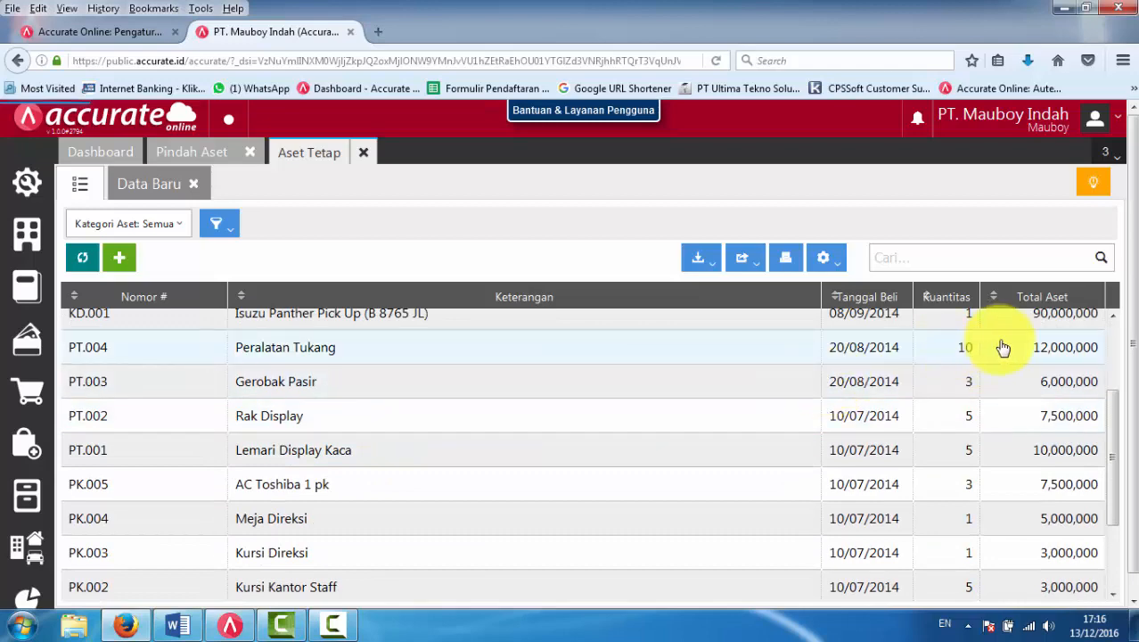
scroll(948, 354, "up", 3)
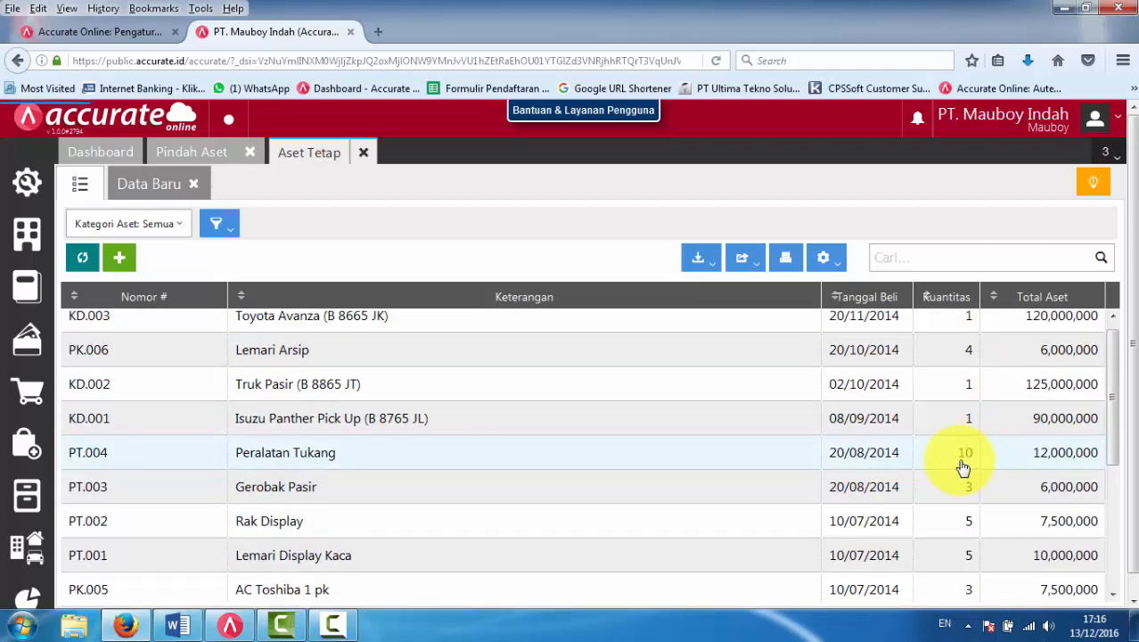
Return to the Pindah Aset record, save it with Ajukan Persetujuan, and show the list of asset transfers.
left_click(174, 152)
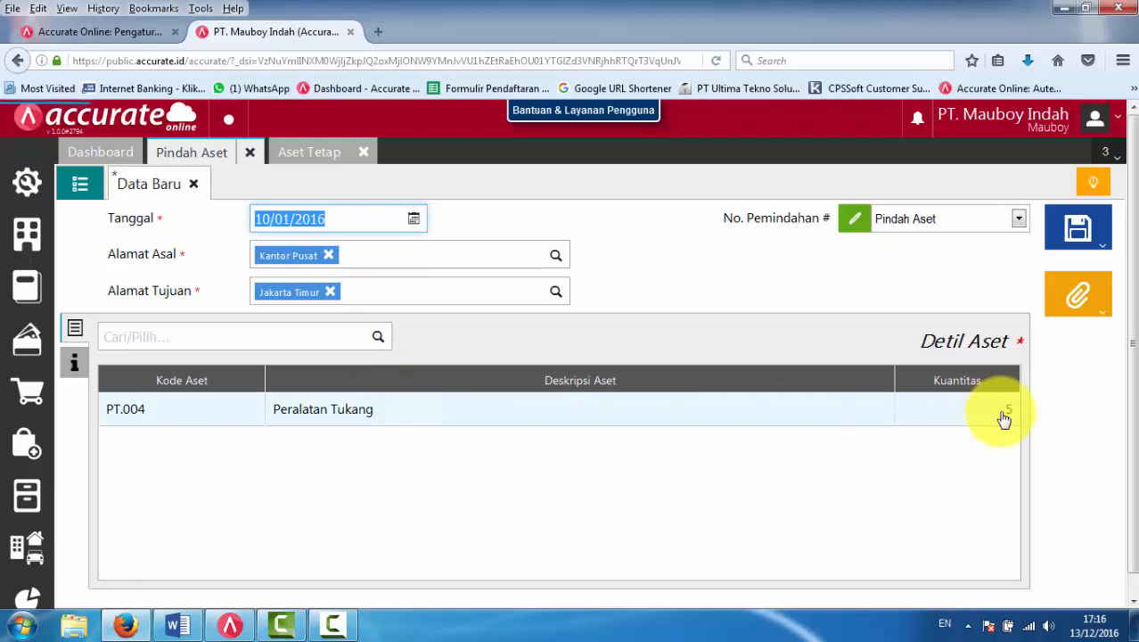
left_click(1085, 240)
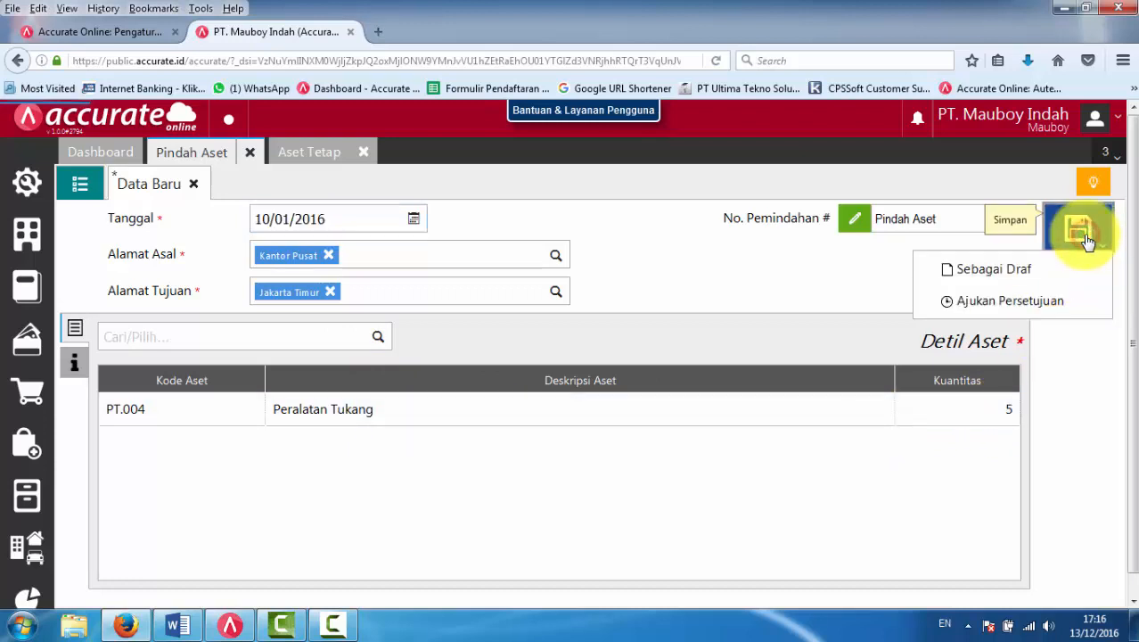
left_click(1014, 305)
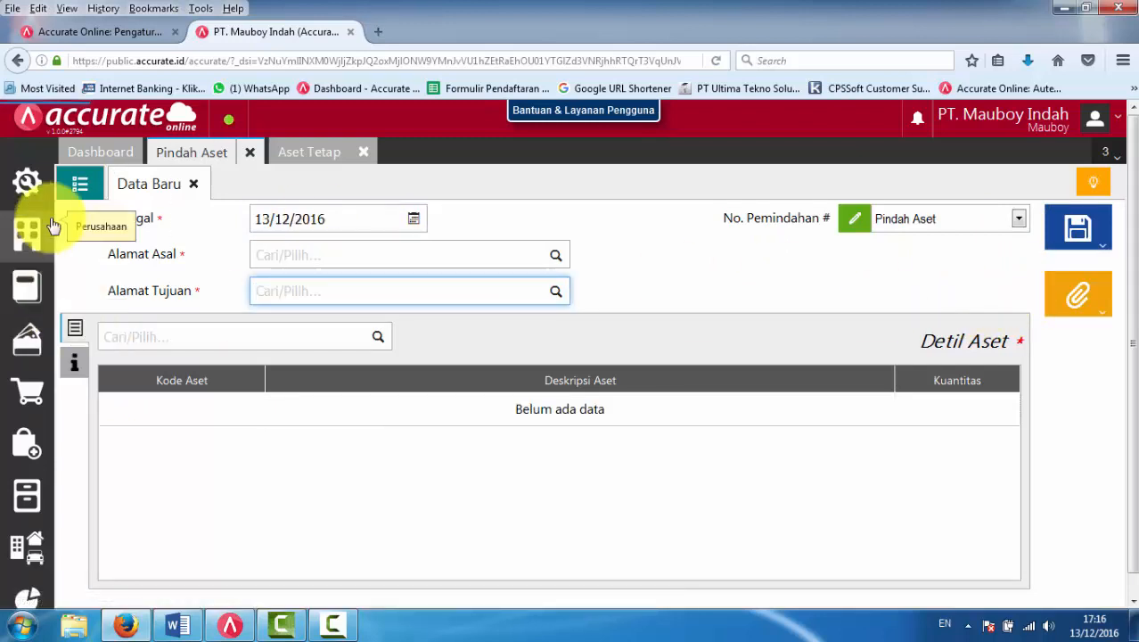
left_click(80, 187)
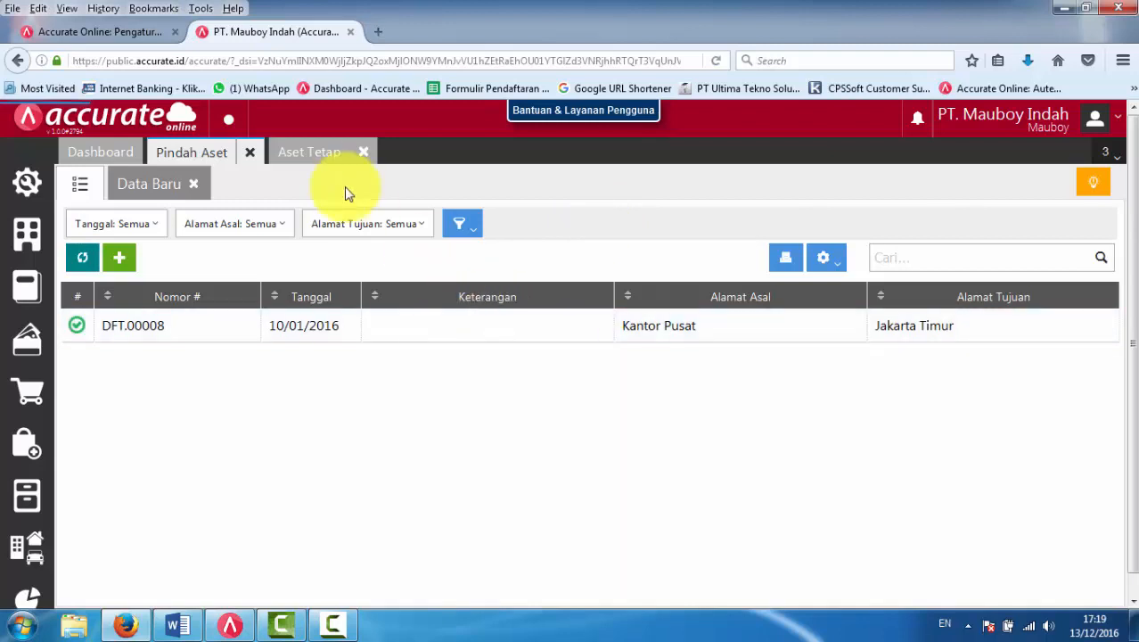
Run the Aset per Lokasi report for asset PT.004 (Peralatan Tukang) as of 13/12/2016.
left_click(26, 546)
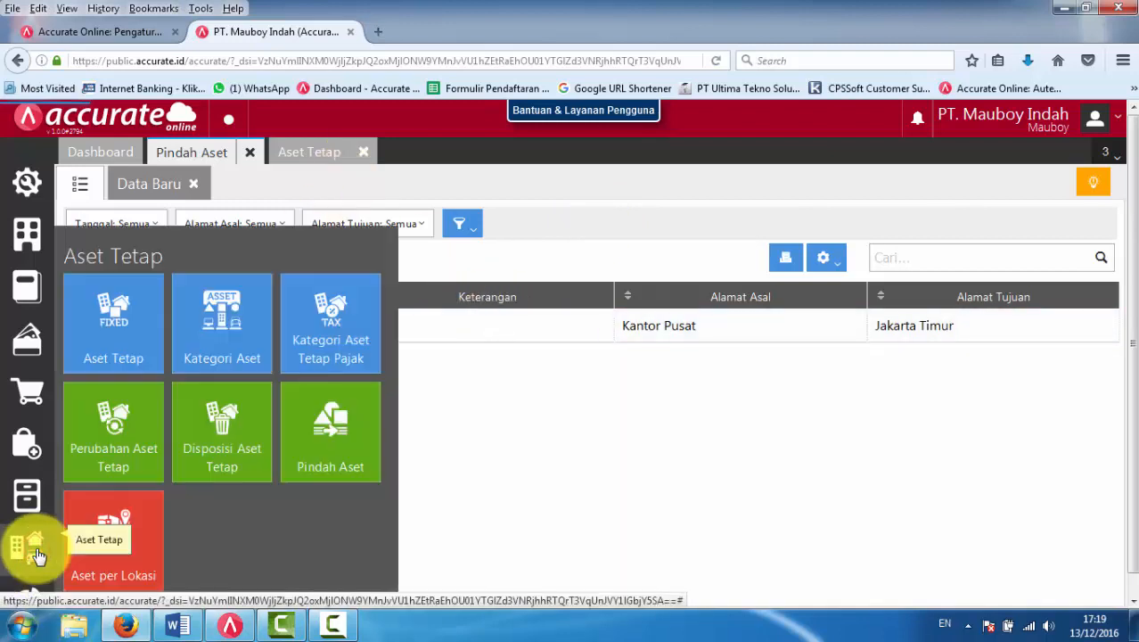
left_click(115, 553)
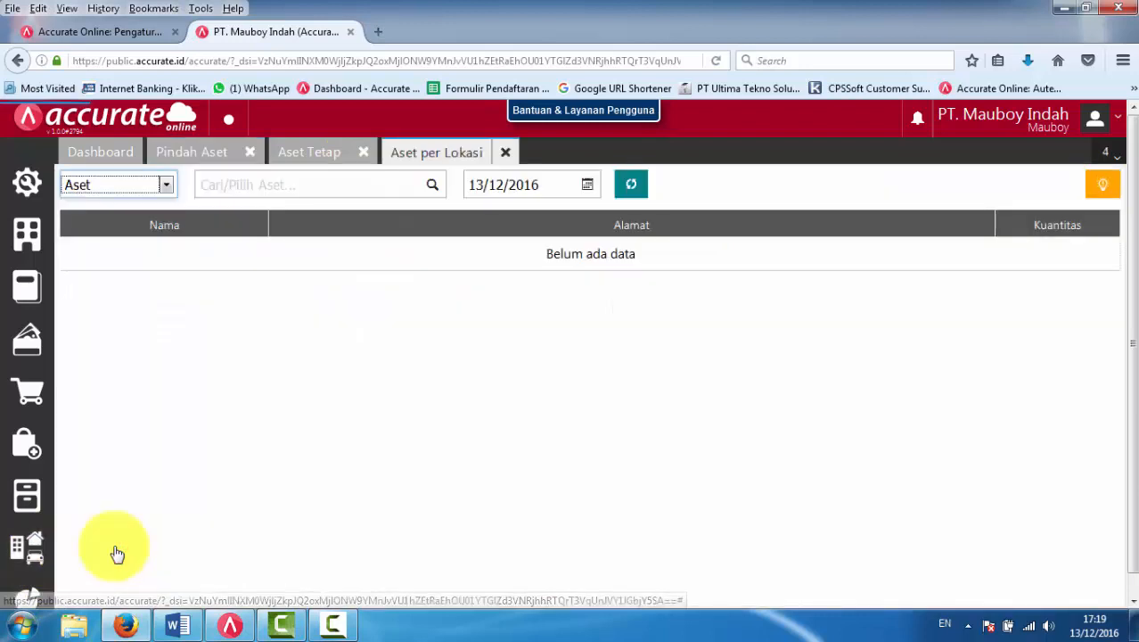
left_click(166, 186)
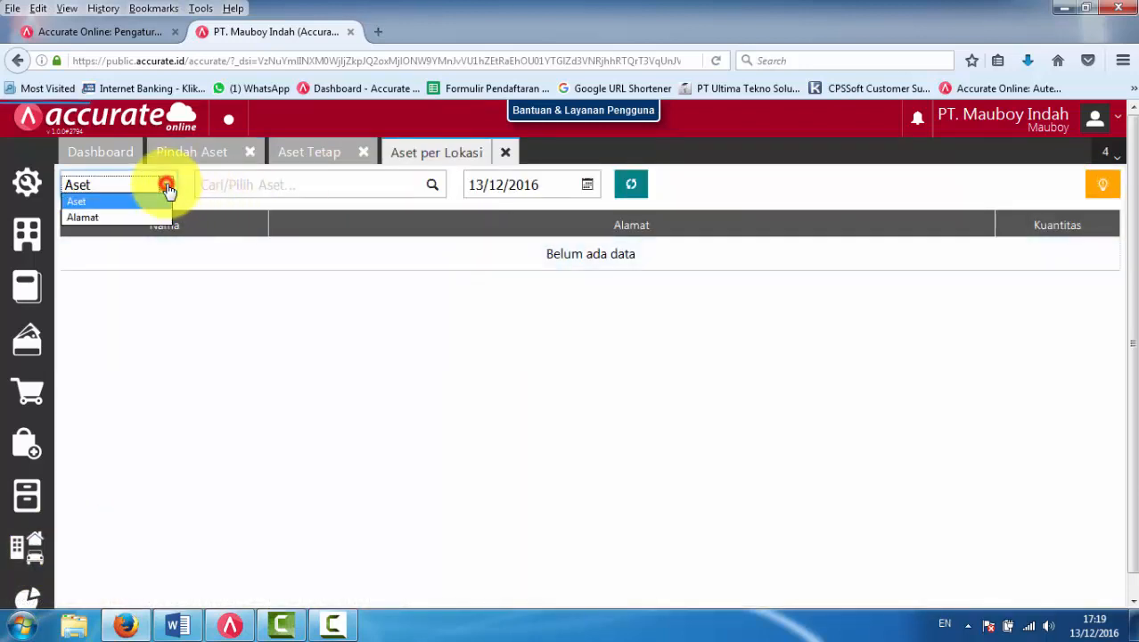
left_click(434, 186)
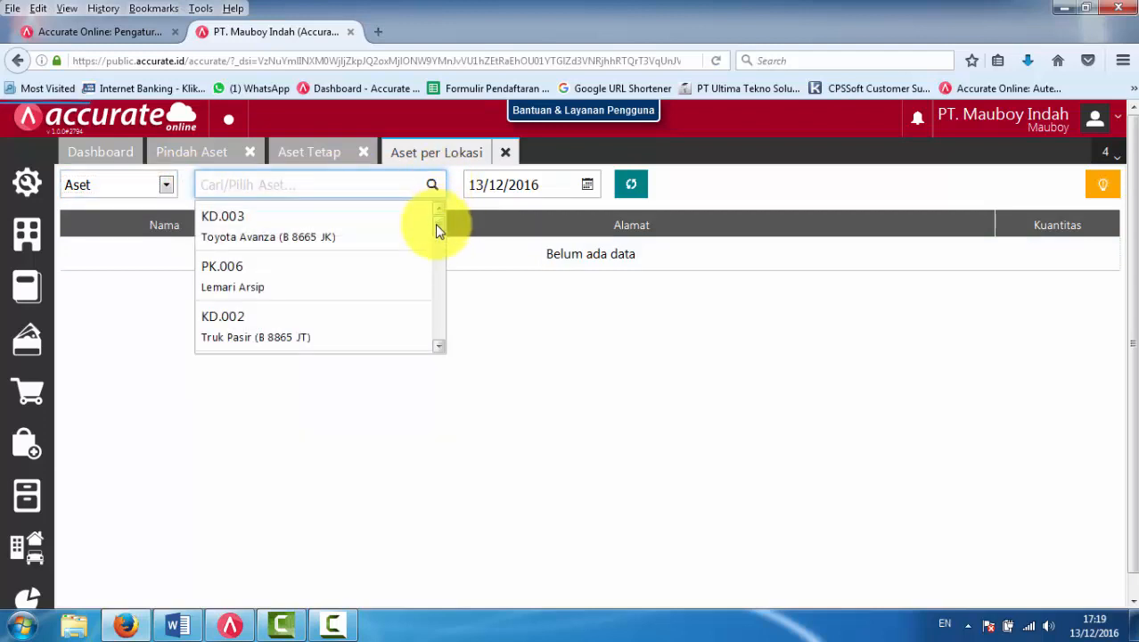
left_click_drag(437, 230, 315, 279)
left_click(300, 280)
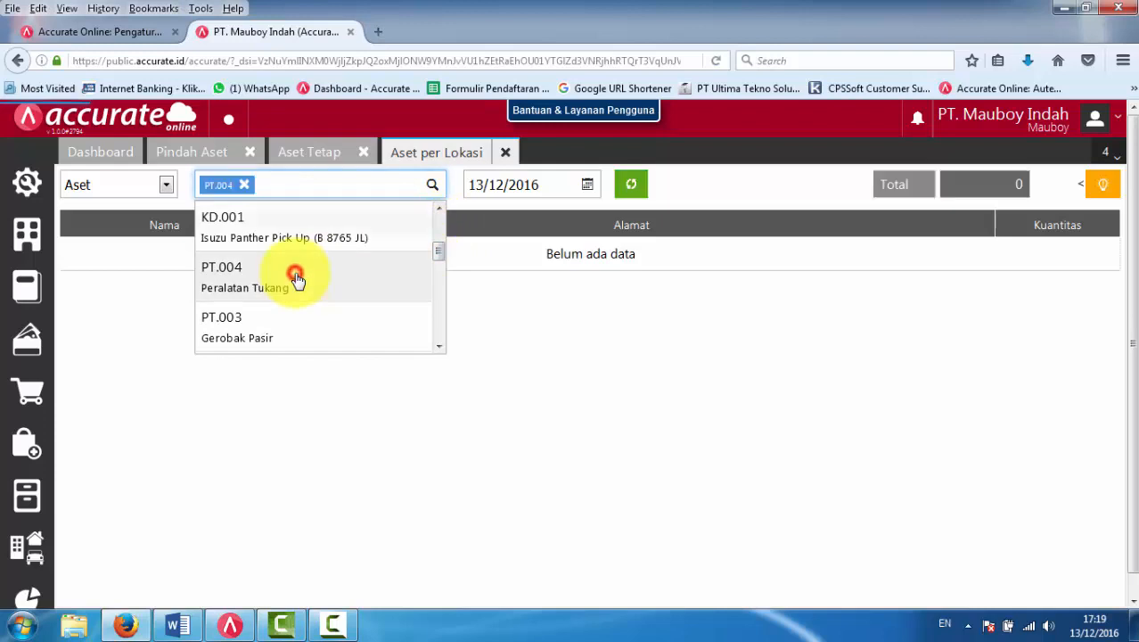
left_click(630, 189)
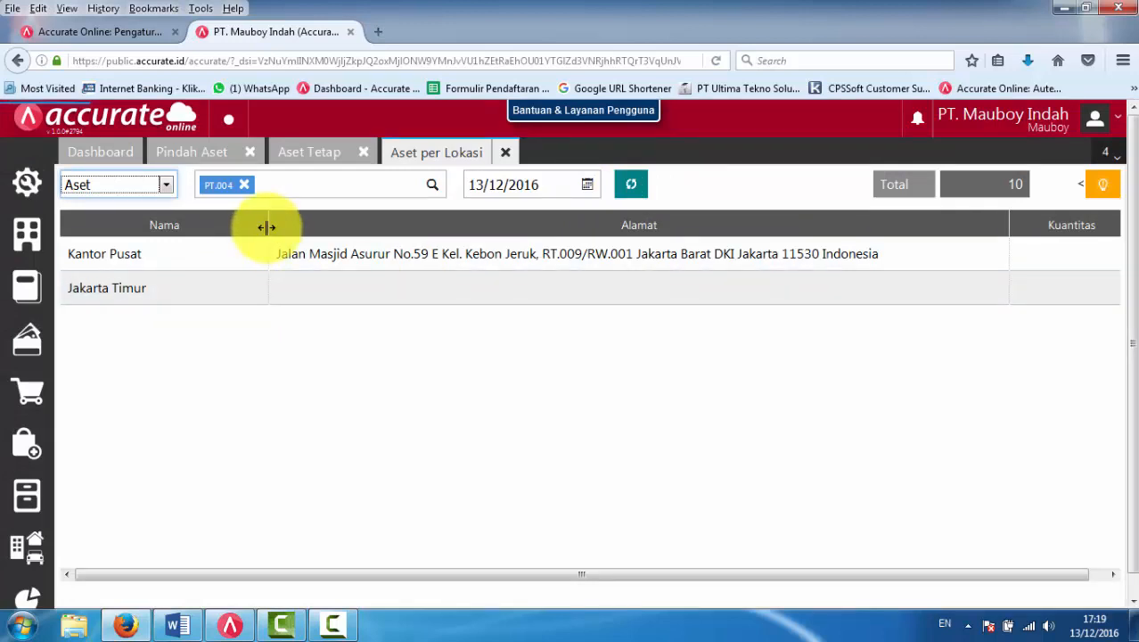
Narrow the report's Nama column and check the Kuantitas of the asset at each location.
left_click_drag(267, 226, 196, 239)
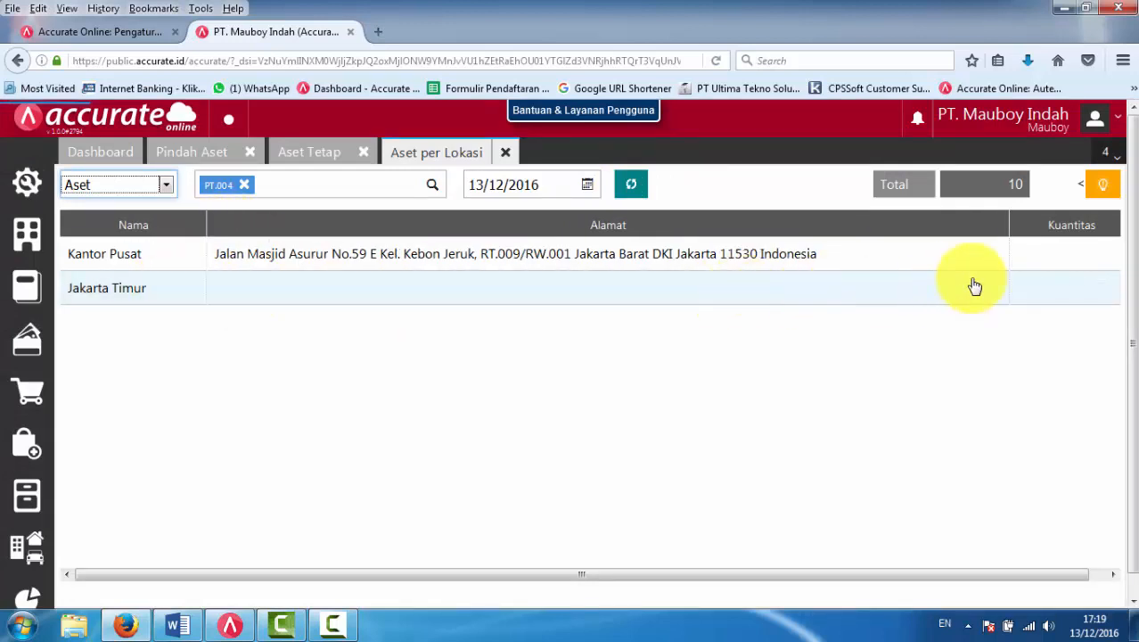
left_click_drag(1012, 575, 1073, 576)
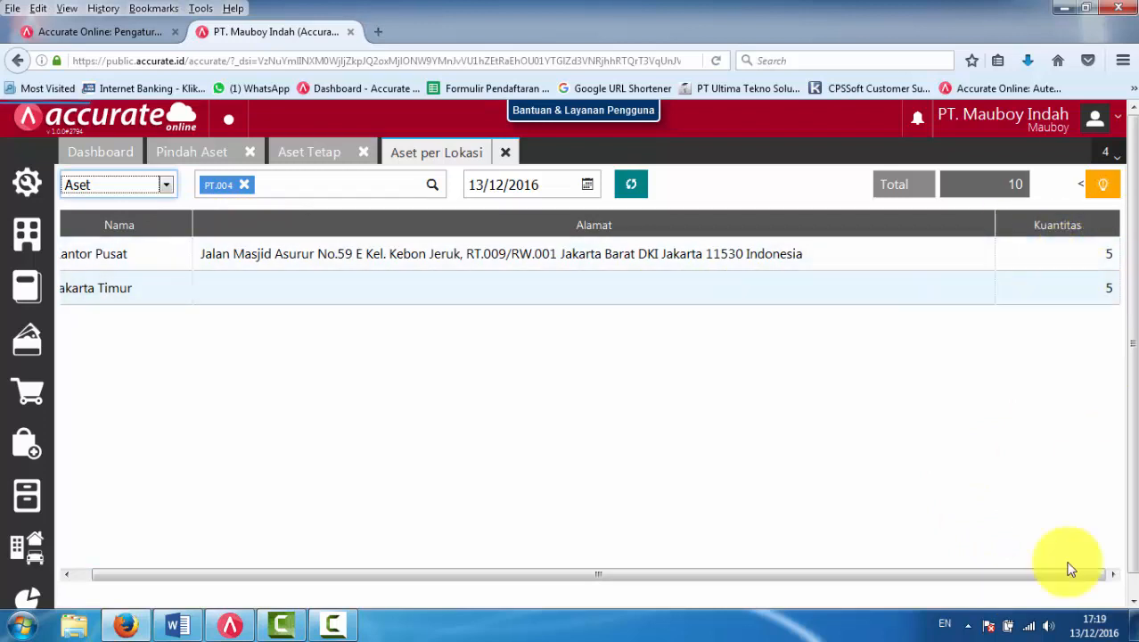
left_click_drag(1042, 577, 930, 574)
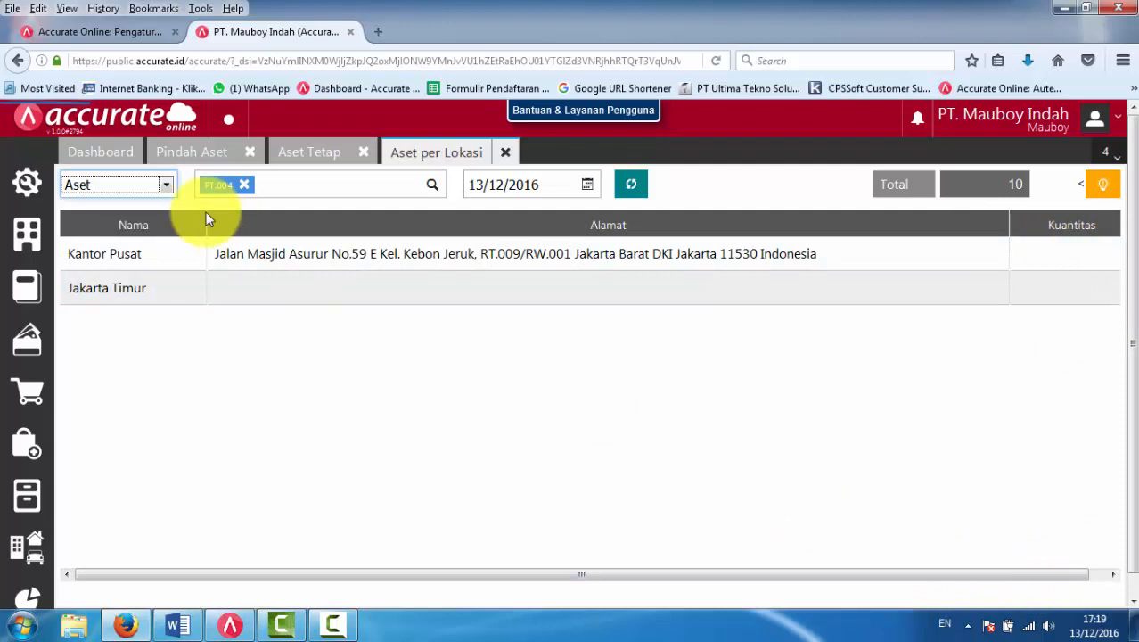
Switch the report to Alamat and list the assets located at Jakarta Timur as of 13/12/2016.
left_click(163, 186)
left_click(135, 222)
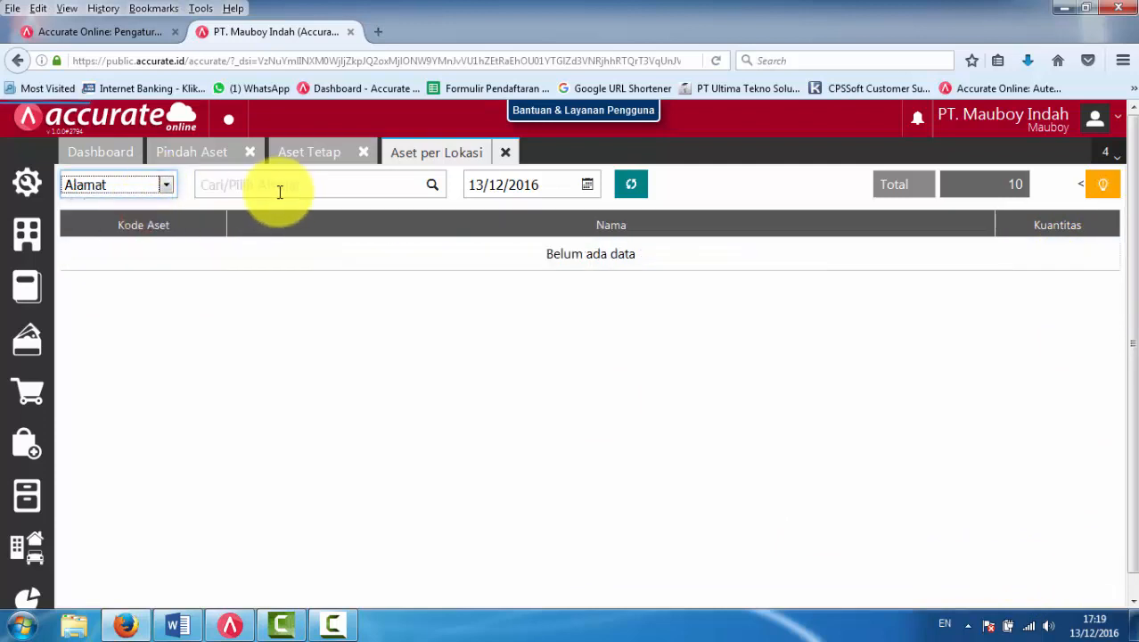
left_click(437, 186)
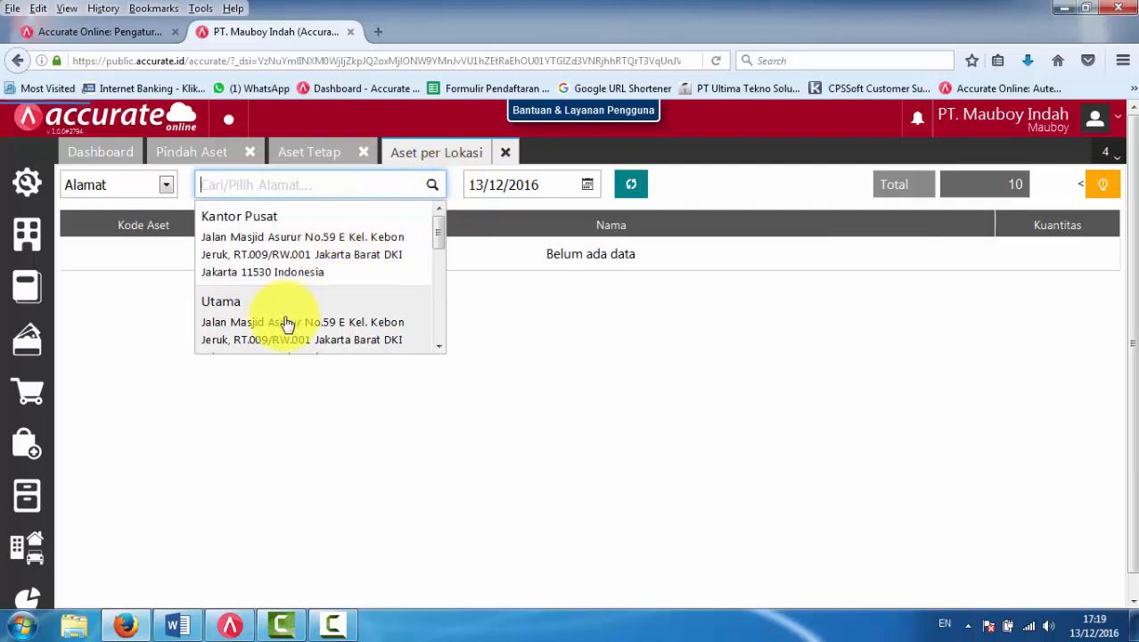
scroll(313, 318, "down", 3)
scroll(293, 247, "up", 2)
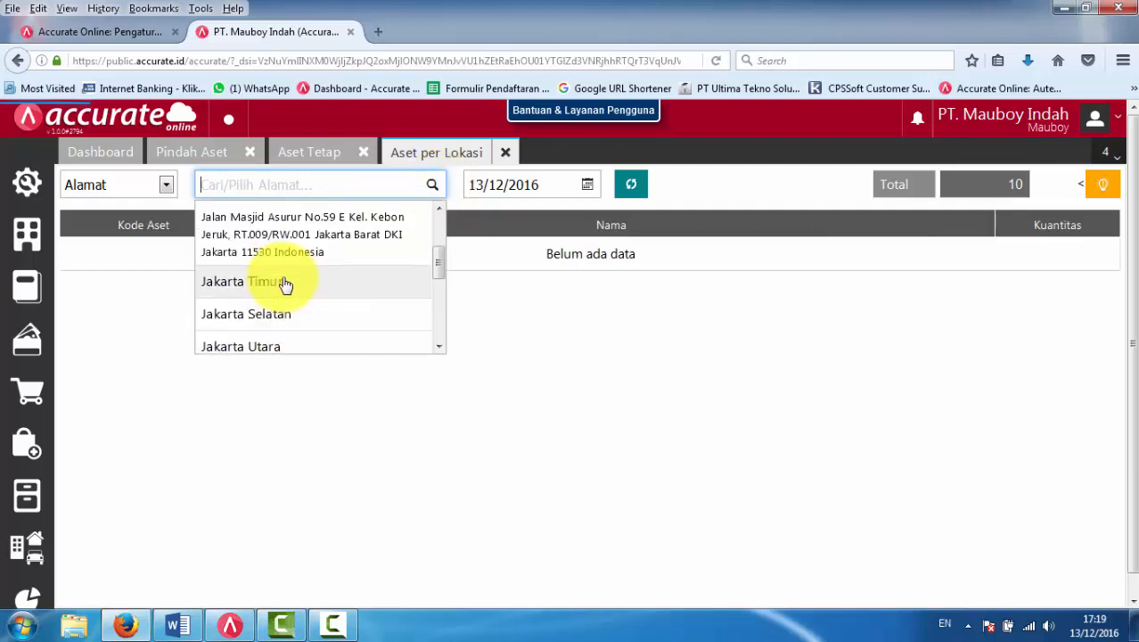
left_click(285, 283)
left_click(630, 183)
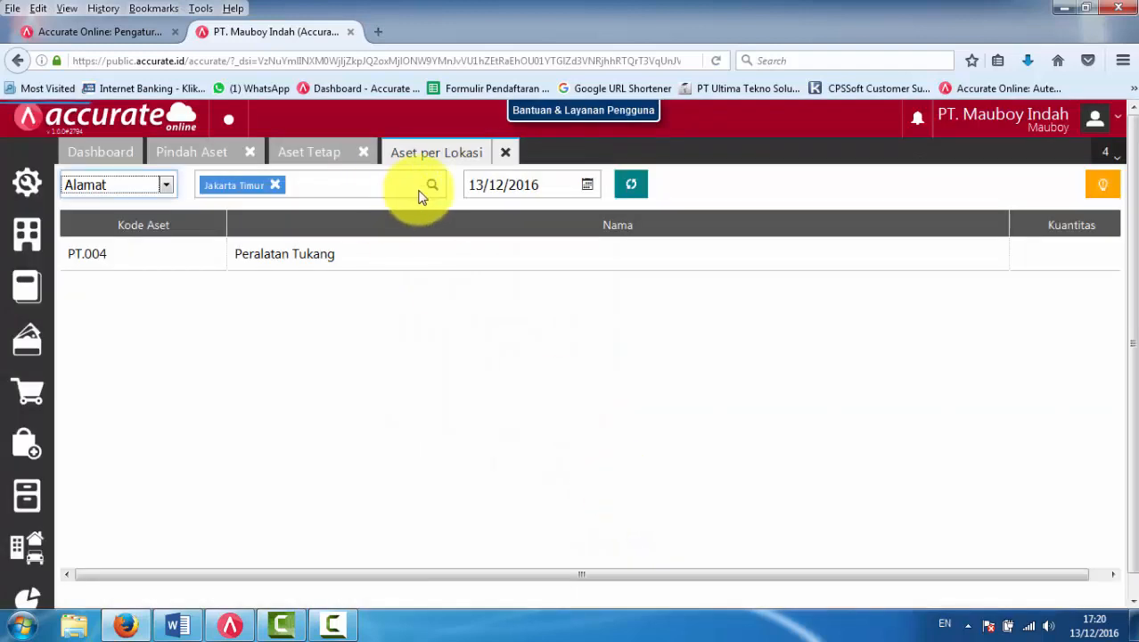
List the assets at Kantor Pusat instead of Jakarta Timur, and check the quantity of Peralatan Tukang there.
left_click(433, 190)
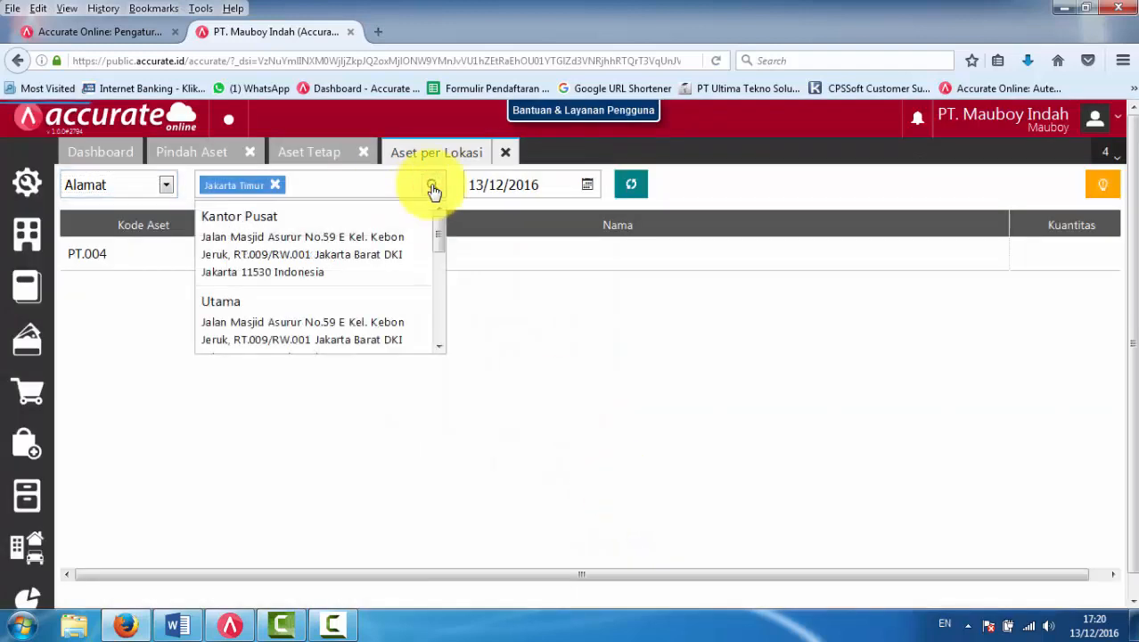
left_click(299, 231)
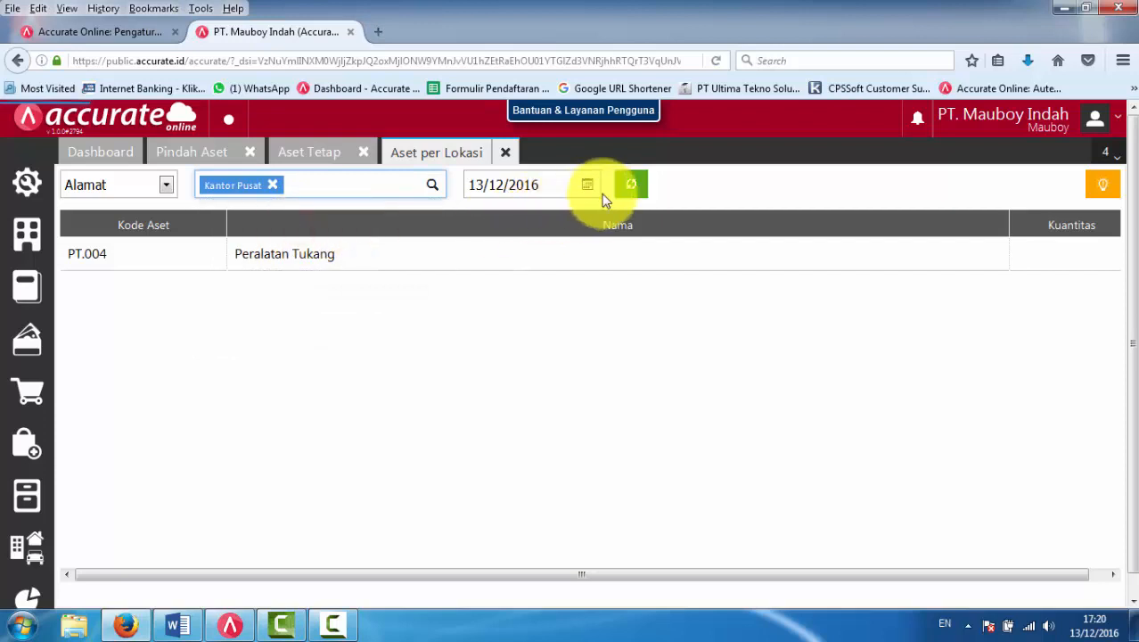
left_click(631, 184)
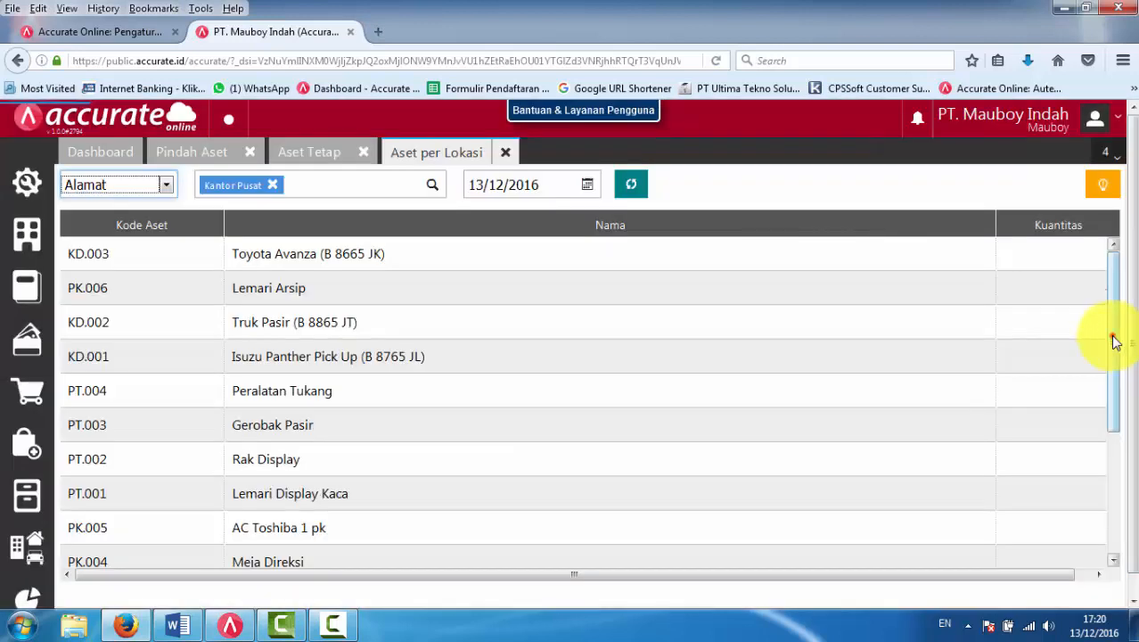
mouse_move(1114, 342)
left_mouse_down()
mouse_move(1109, 484)
mouse_move(1112, 356)
left_mouse_up()
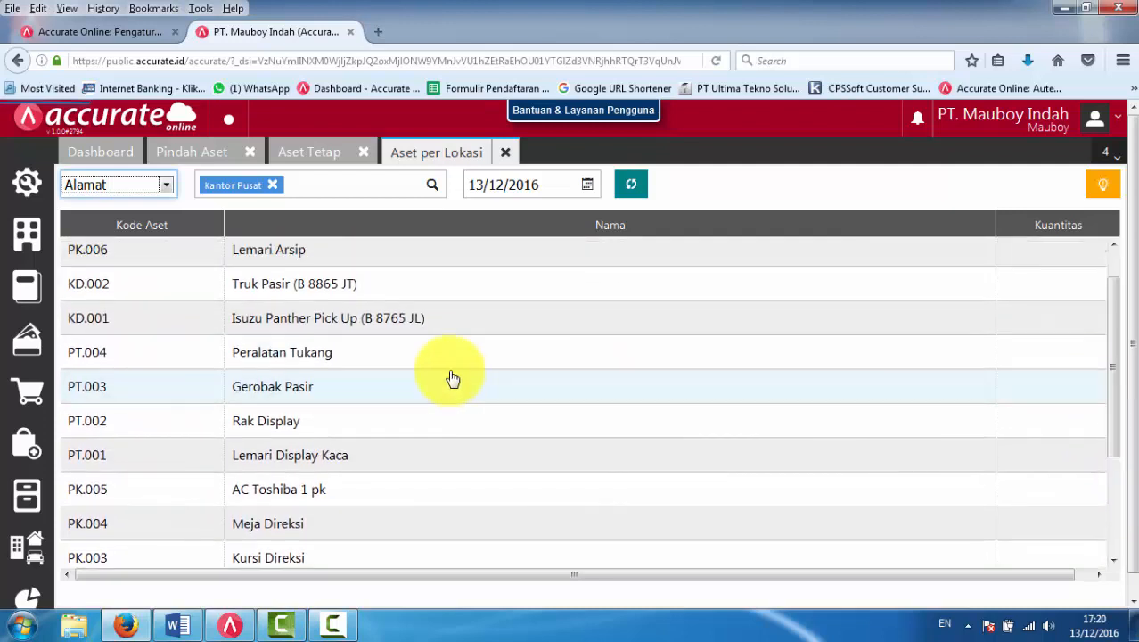
left_click_drag(585, 575, 719, 579)
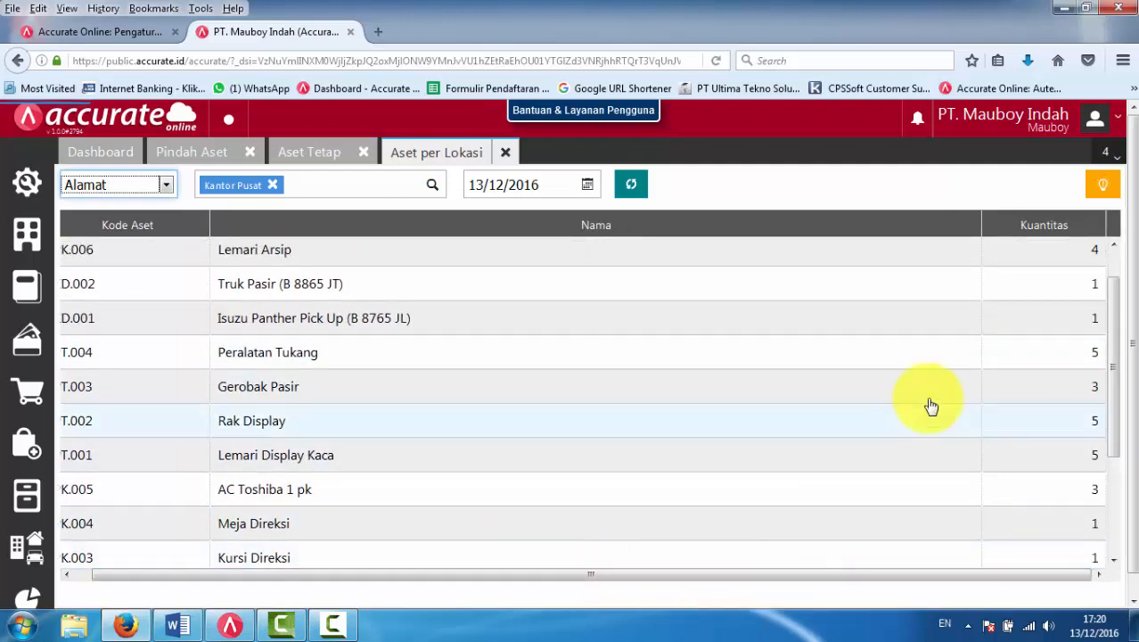
Close the Aset per Lokasi report, the Aset Tetap list and the Pindah Aset page.
left_click(503, 153)
left_click(368, 154)
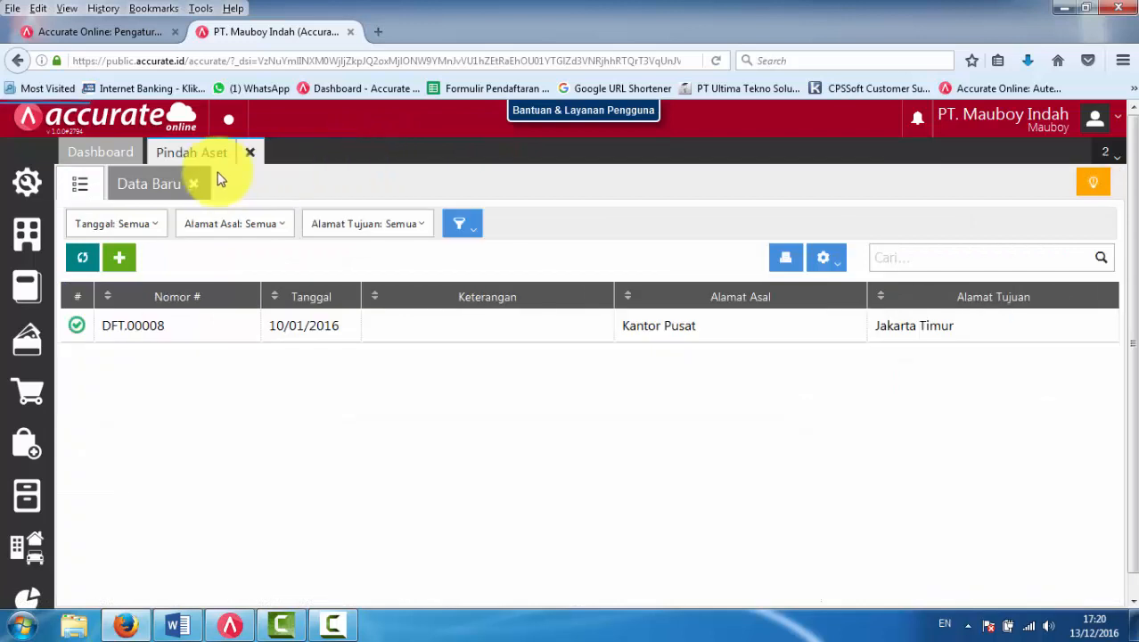
left_click(250, 154)
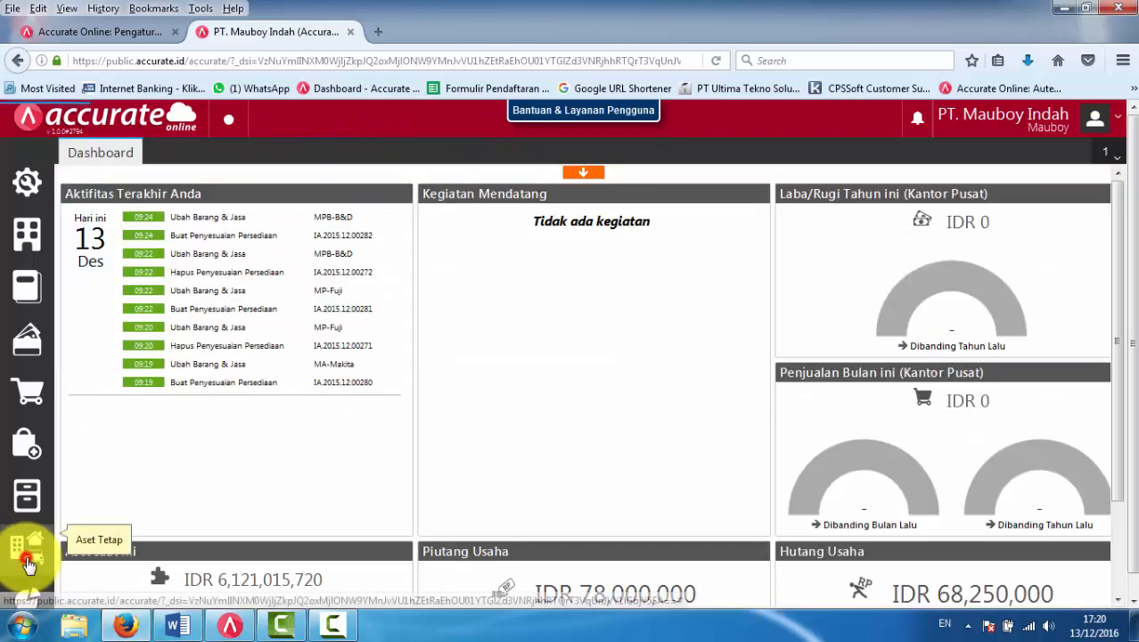
mouse_move(30, 563)
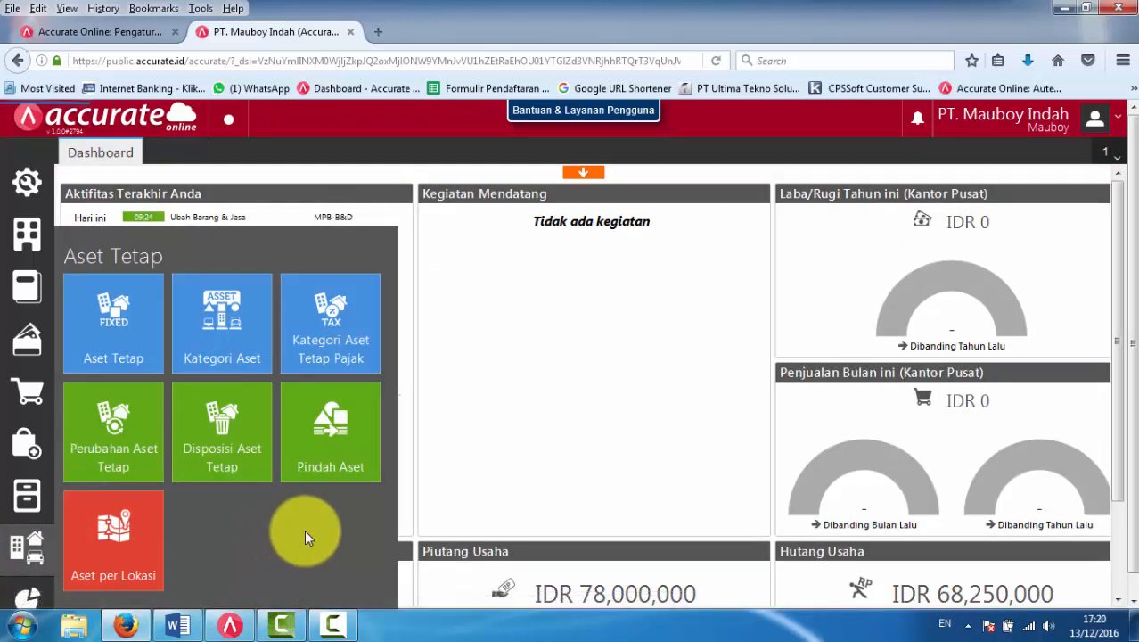